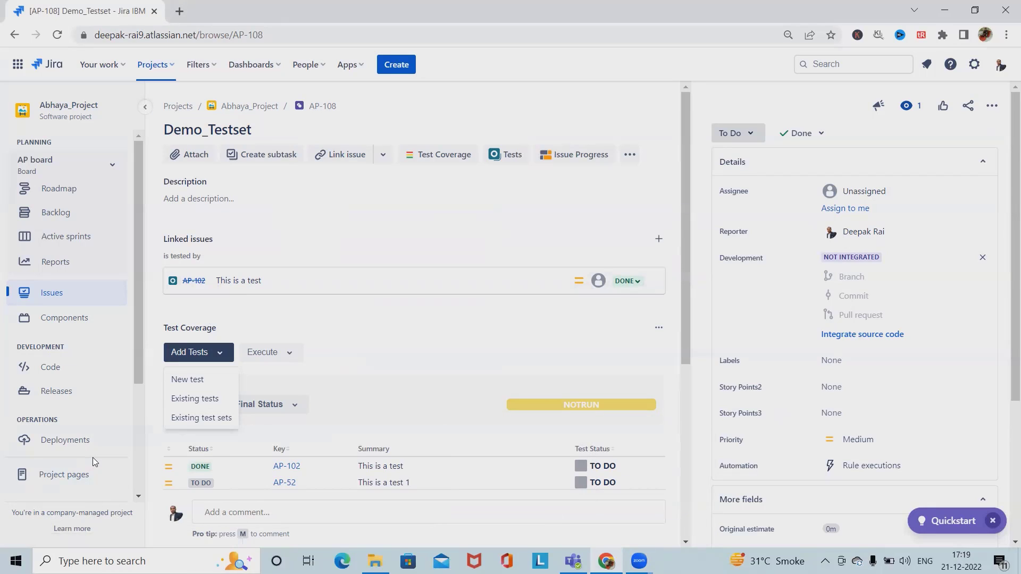
# Step: Scroll the project sidebar to reveal the Testing Board entry under APPS
pyautogui.scroll(-3, 77, 422)
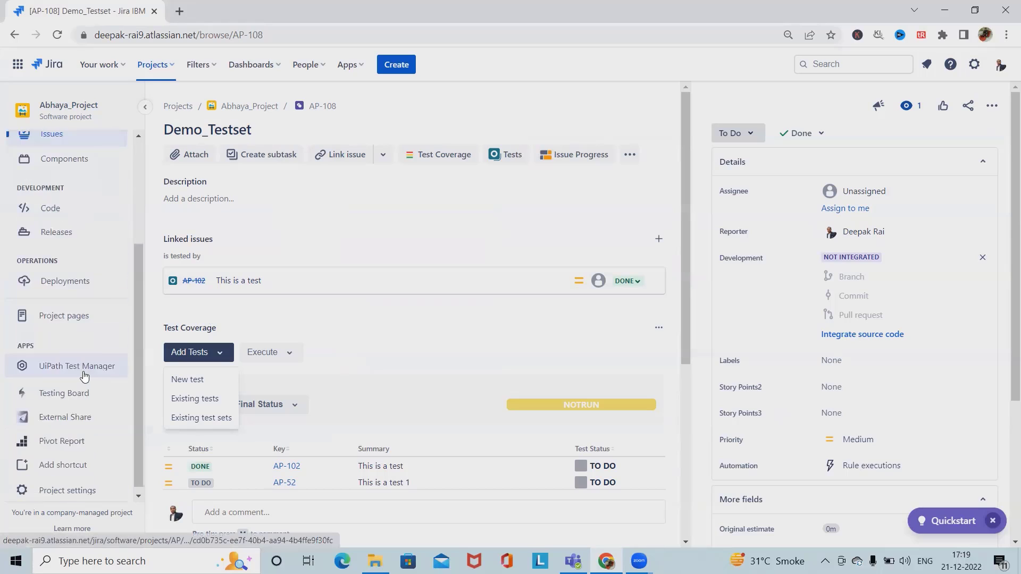
pyautogui.scroll(1, 75, 473)
pyautogui.scroll(-1, 75, 442)
pyautogui.click(72, 388)
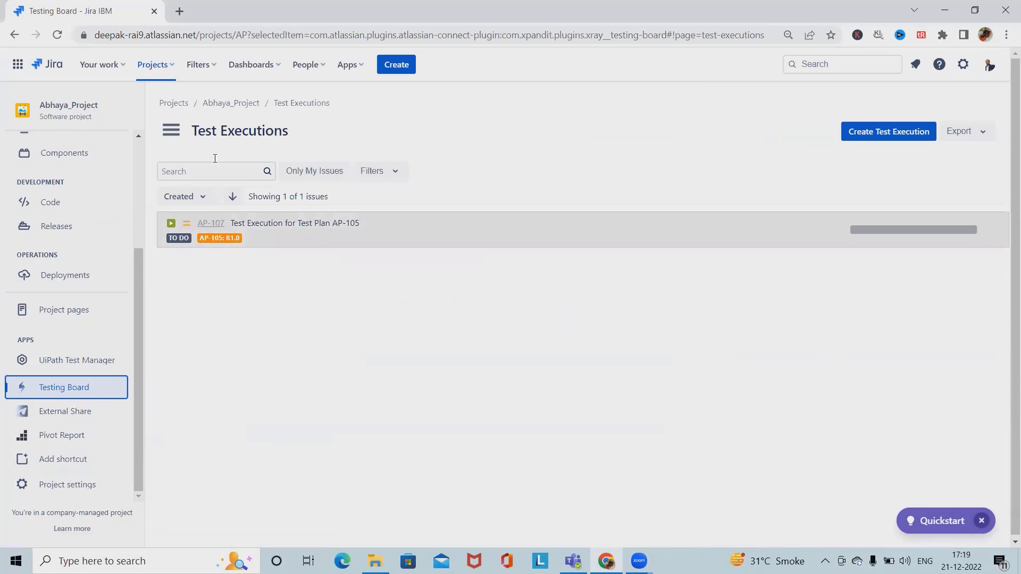
pyautogui.click(172, 131)
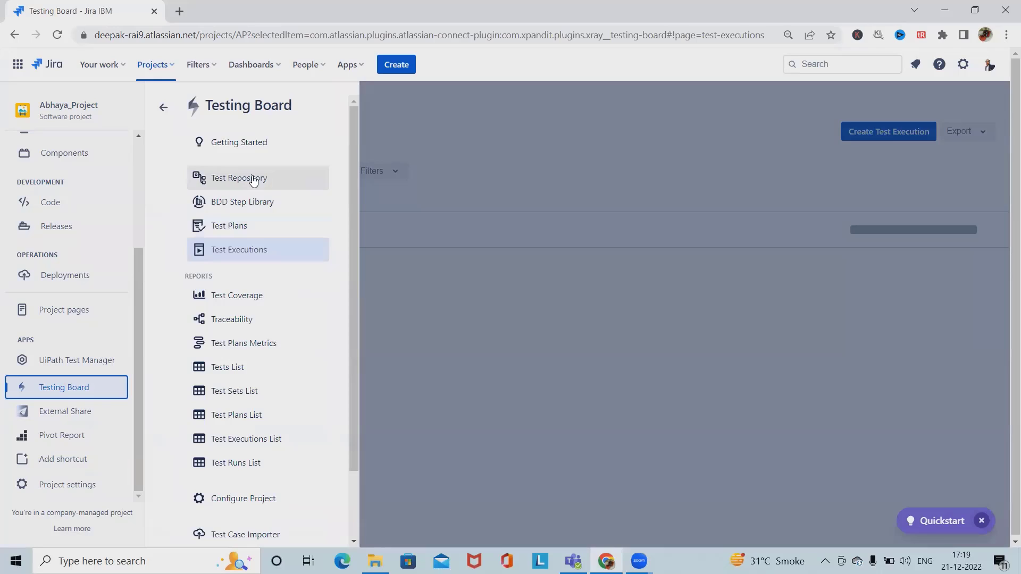
pyautogui.click(232, 143)
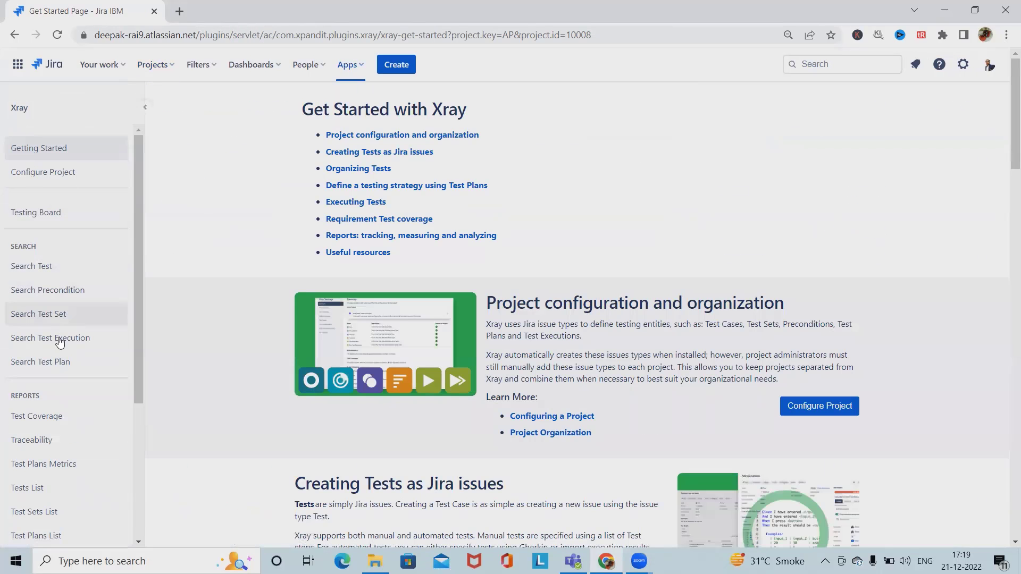
pyautogui.hotkey('alt', 'Left')
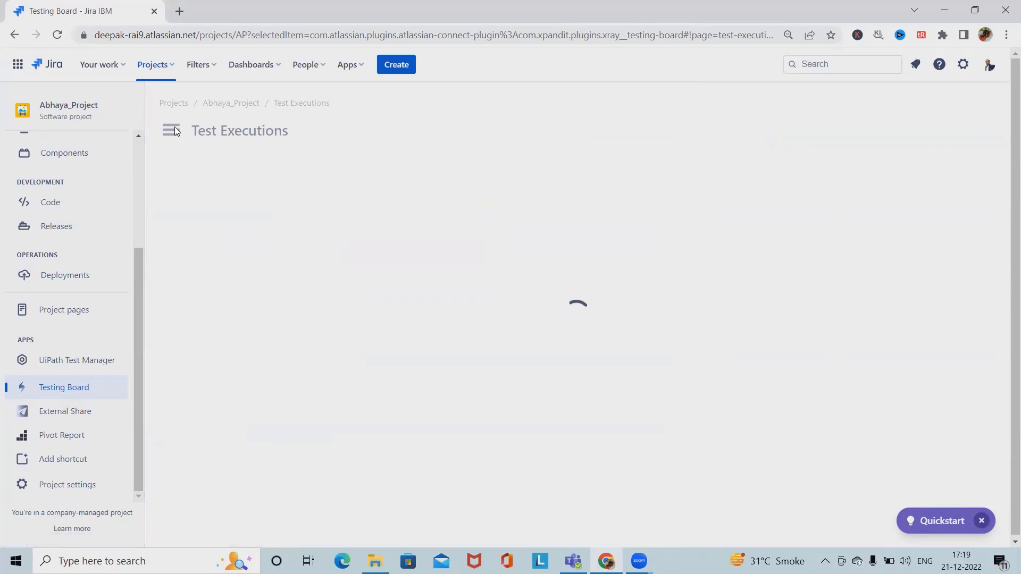
# Step: In the Test Repository, create a new top-level folder named 'Retail'
pyautogui.click(171, 130)
pyautogui.click(264, 201)
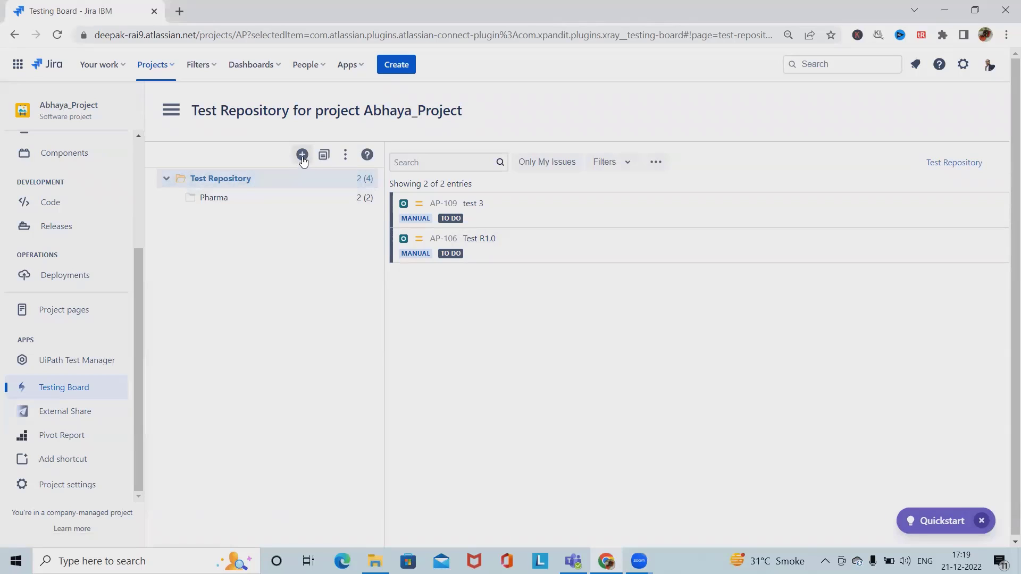
pyautogui.click(302, 155)
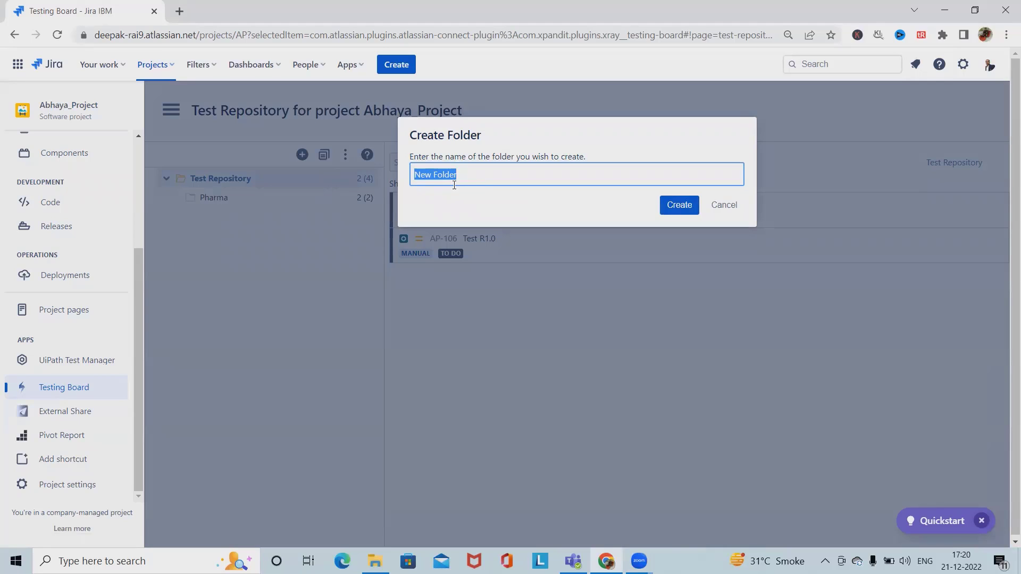
pyautogui.write('Retail')
pyautogui.click(678, 204)
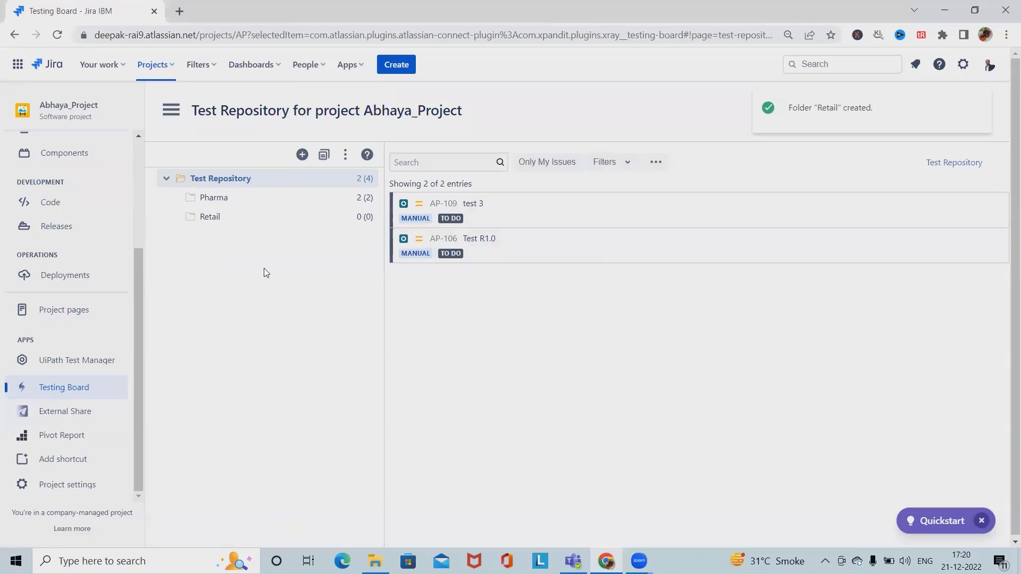
# Step: Select the Retail folder and create a subfolder named 'Flipkart' inside it
pyautogui.rightClick(229, 223)
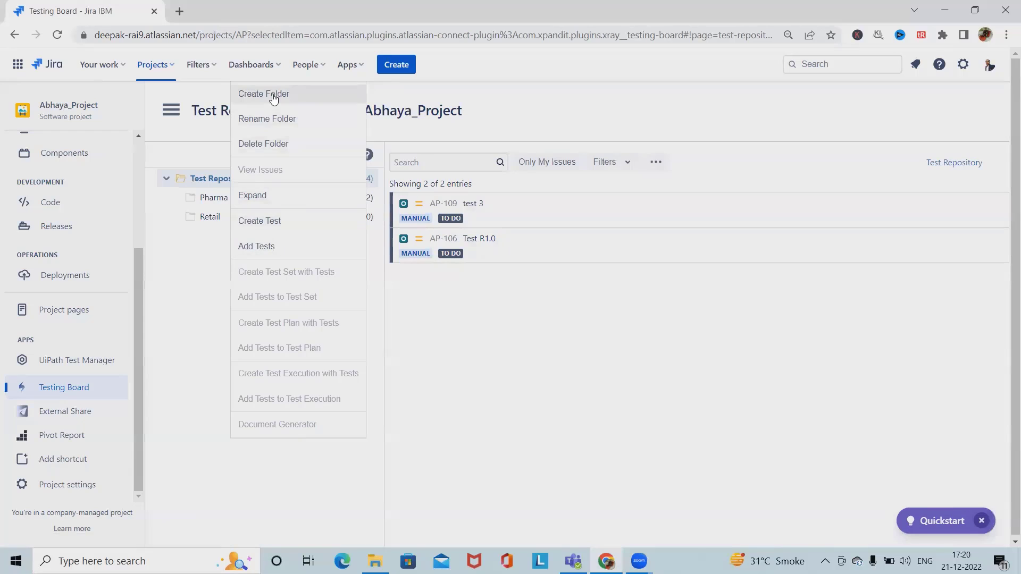
pyautogui.click(210, 218)
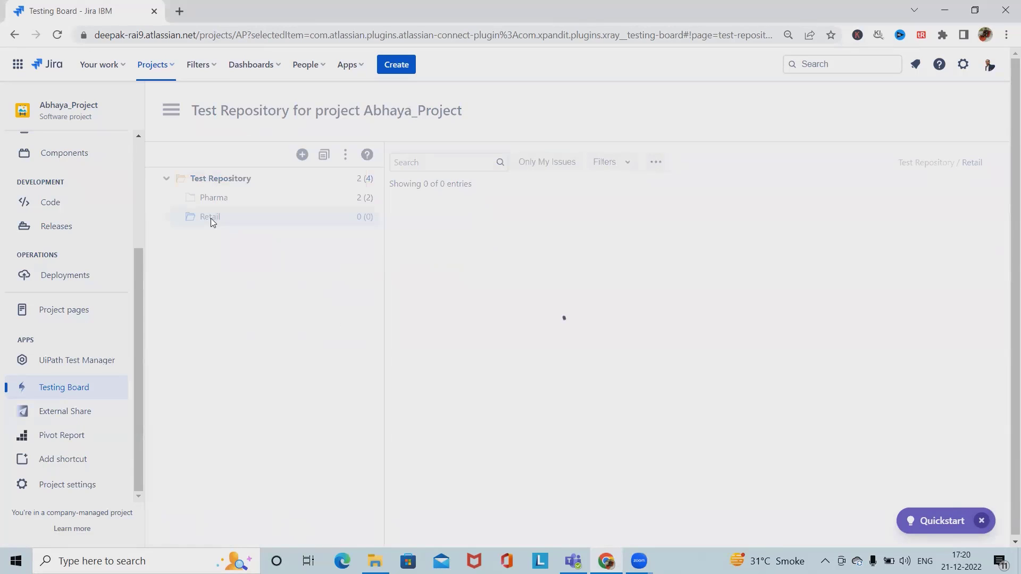
pyautogui.click(302, 155)
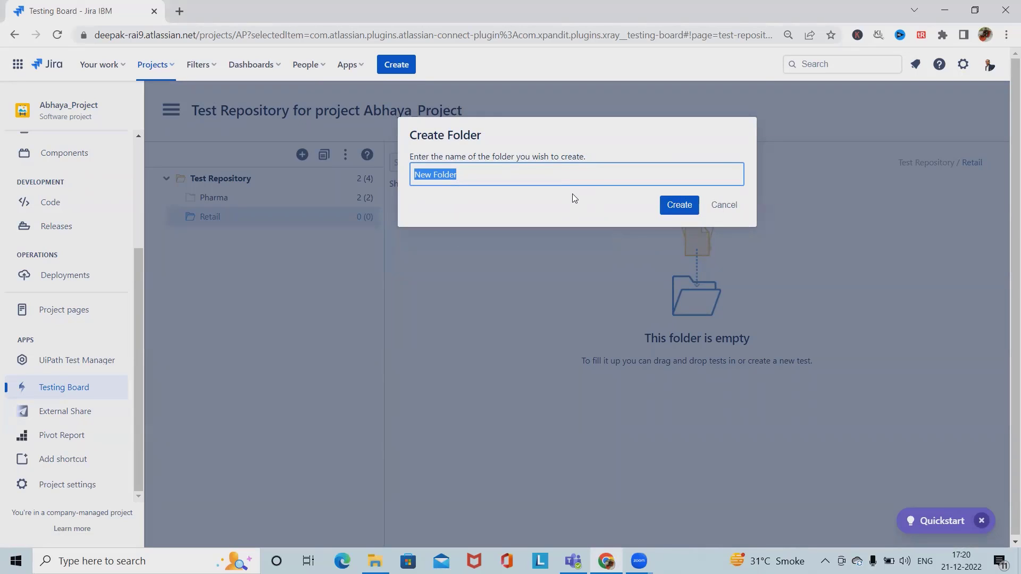
pyautogui.write('Flipkart')
pyautogui.click(681, 205)
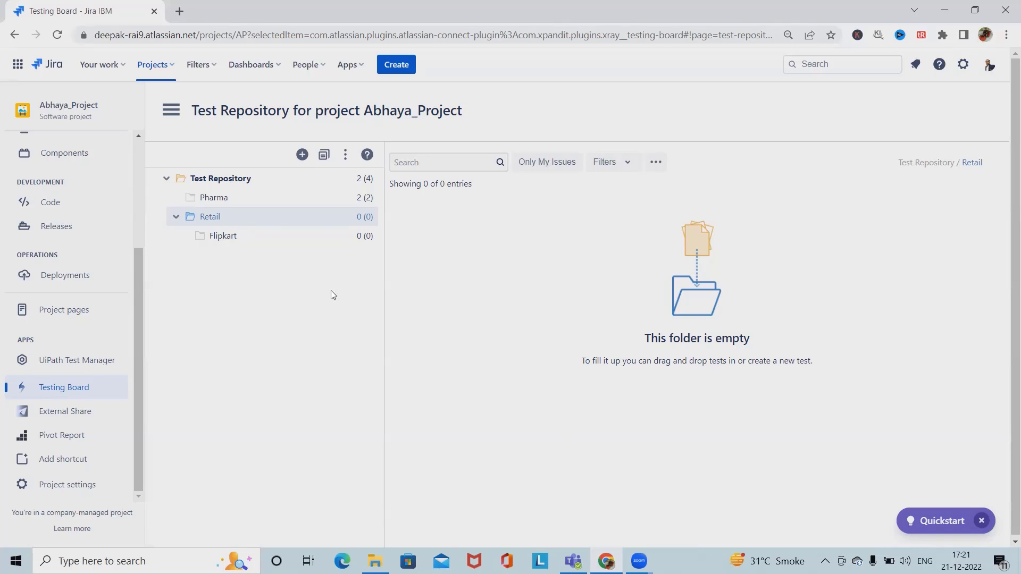
pyautogui.rightClick(257, 220)
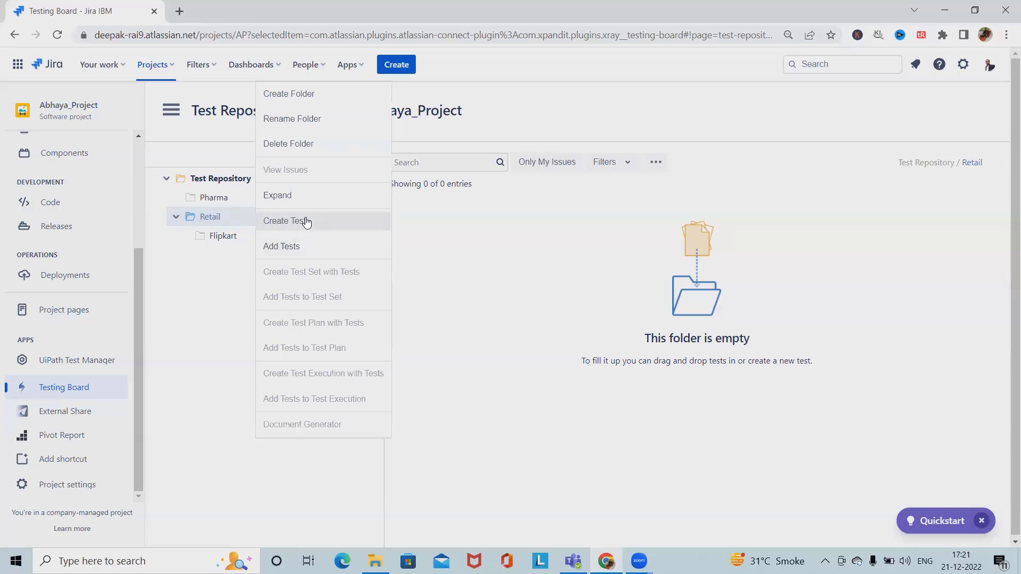
pyautogui.click(285, 250)
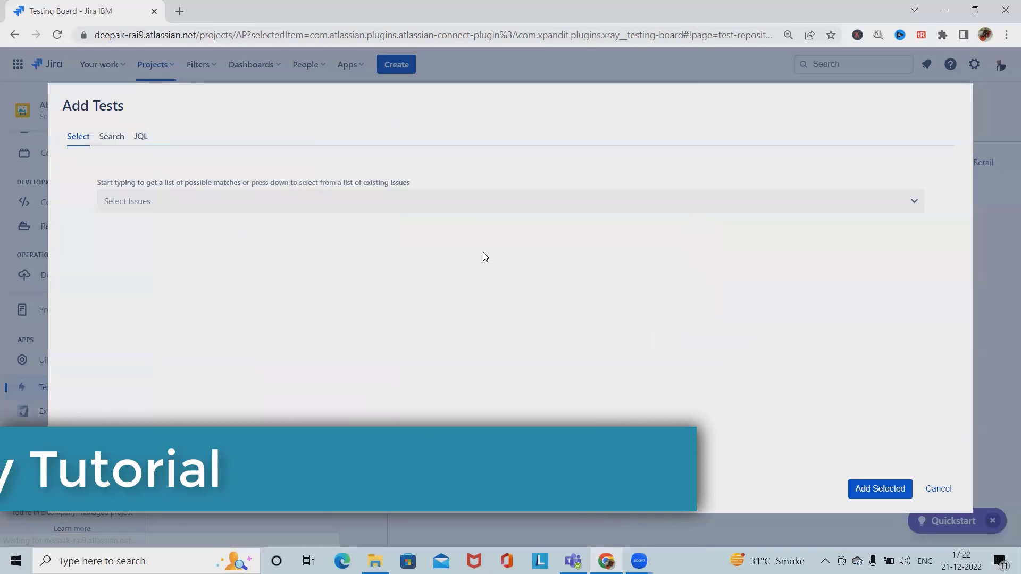
pyautogui.click(189, 209)
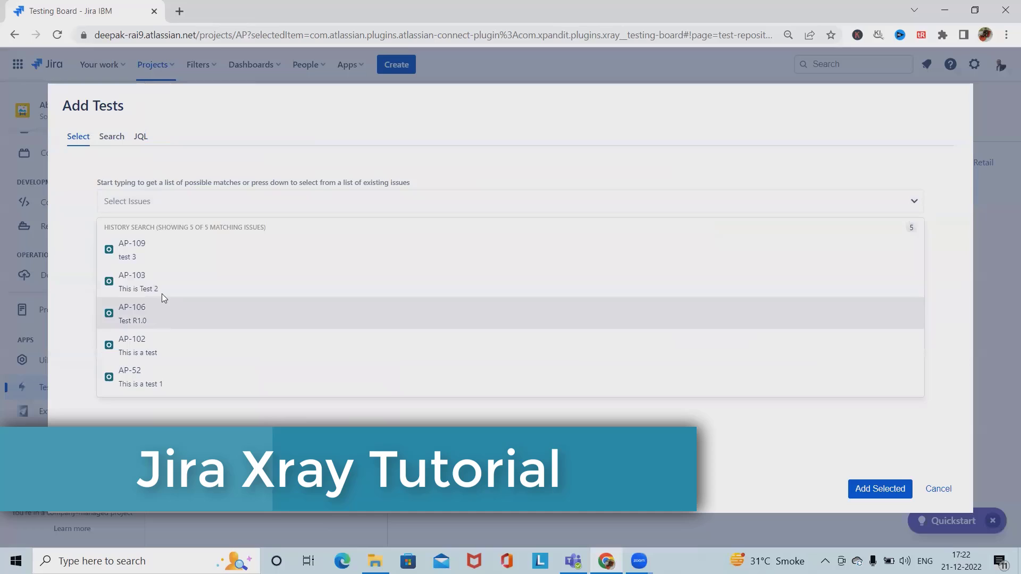
pyautogui.click(170, 284)
pyautogui.press('Down')
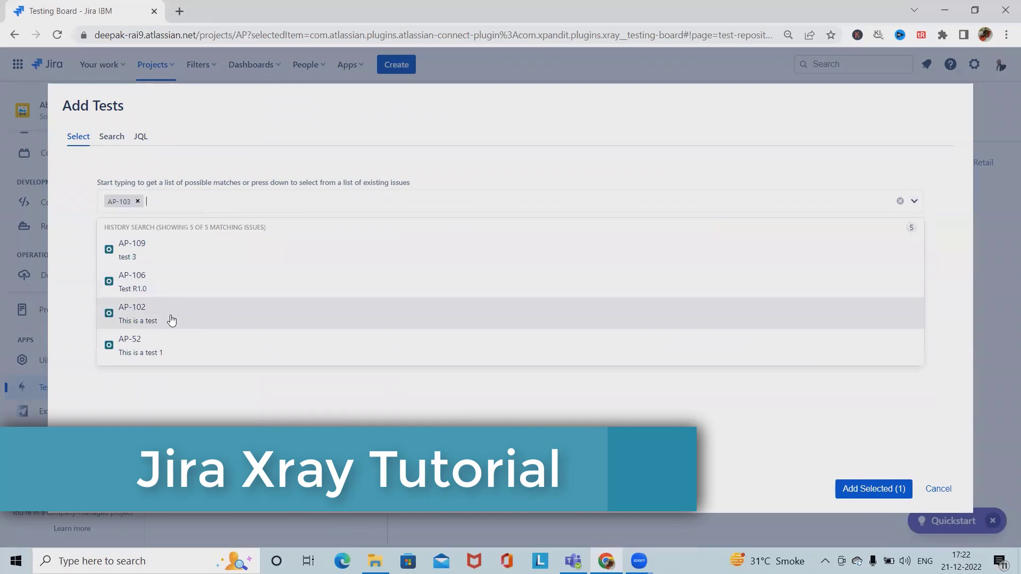
pyautogui.click(170, 318)
pyautogui.click(251, 207)
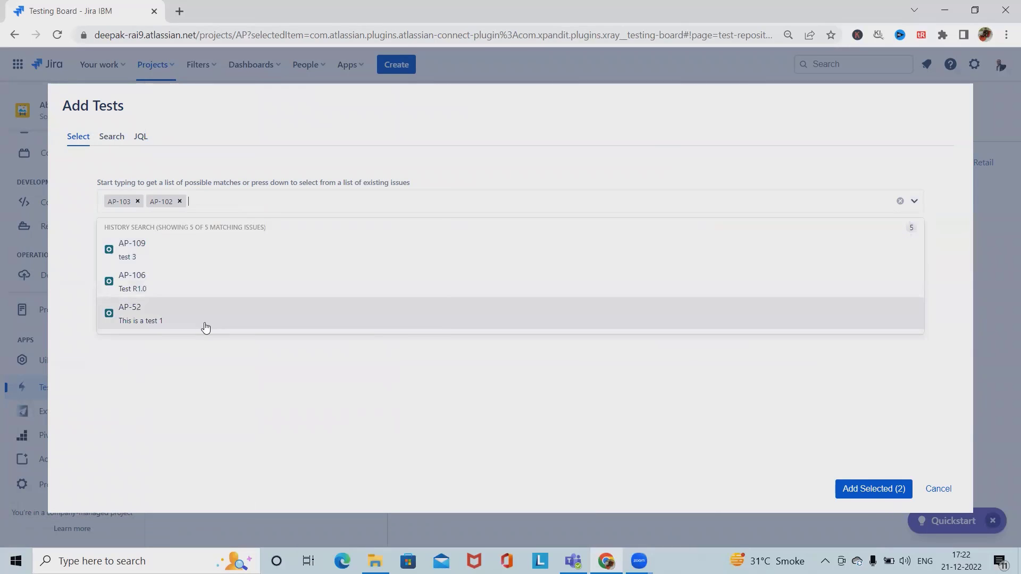
pyautogui.click(204, 326)
pyautogui.click(881, 488)
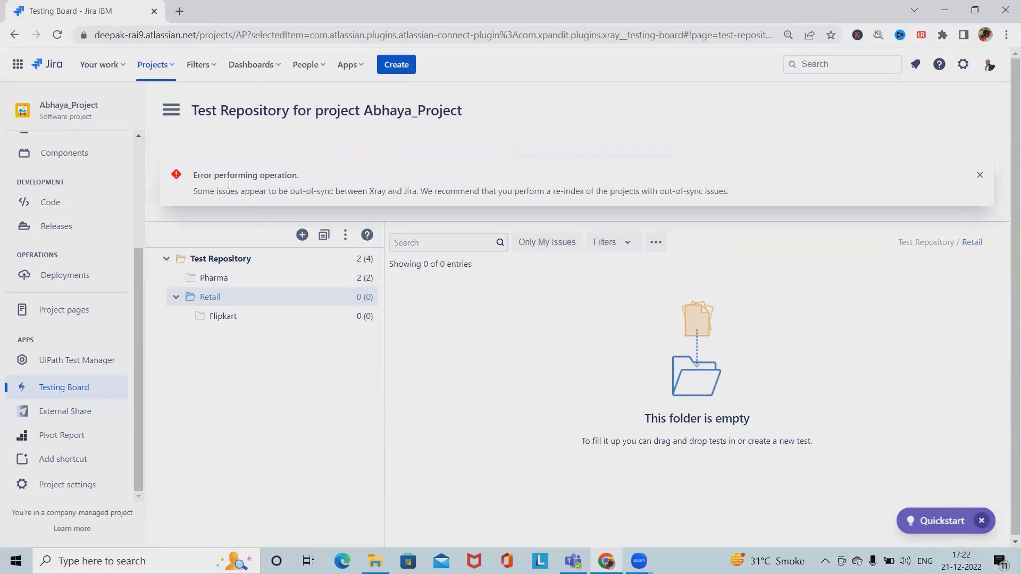
pyautogui.click(61, 37)
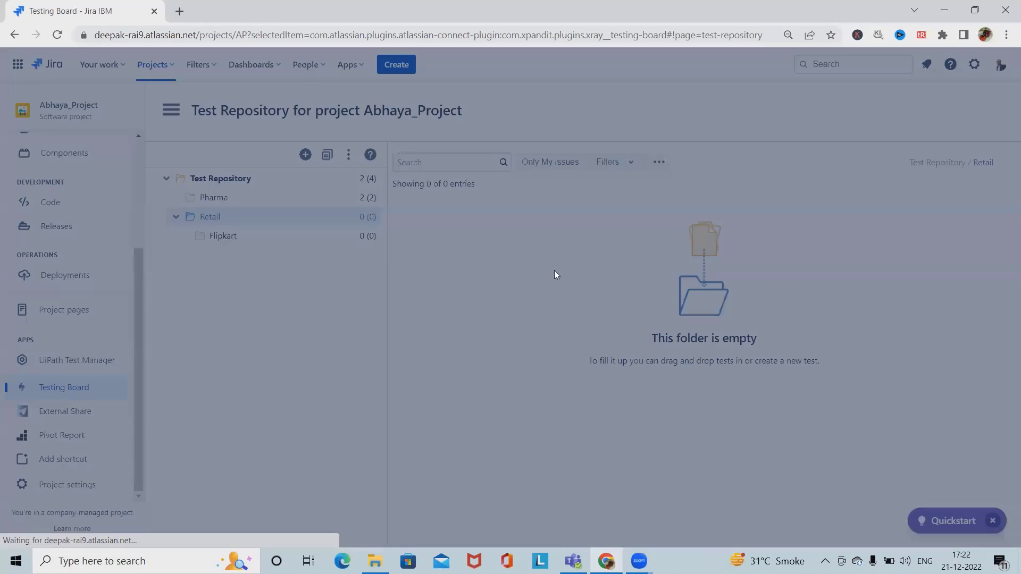
pyautogui.click(551, 161)
pyautogui.click(528, 209)
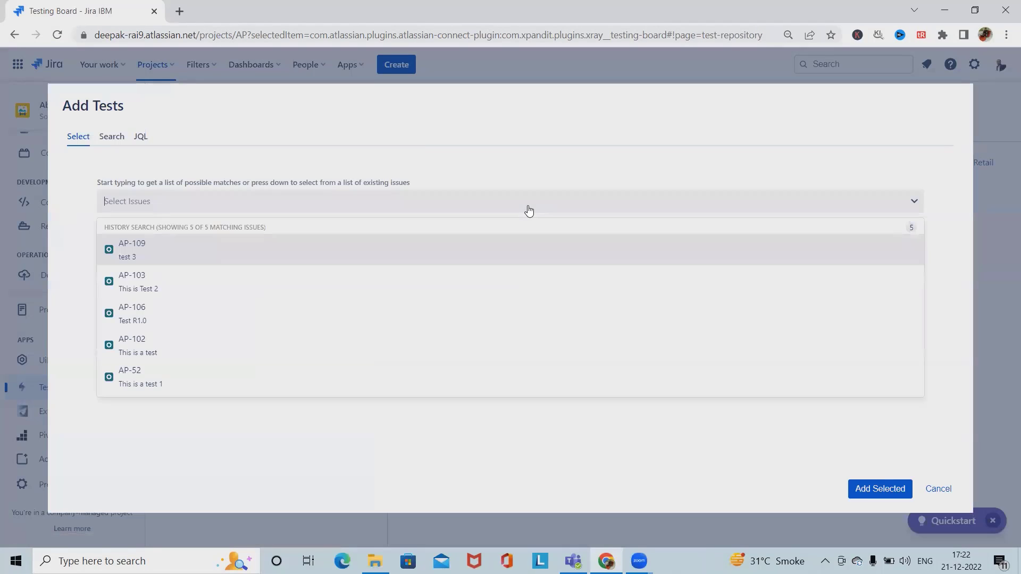
pyautogui.click(144, 346)
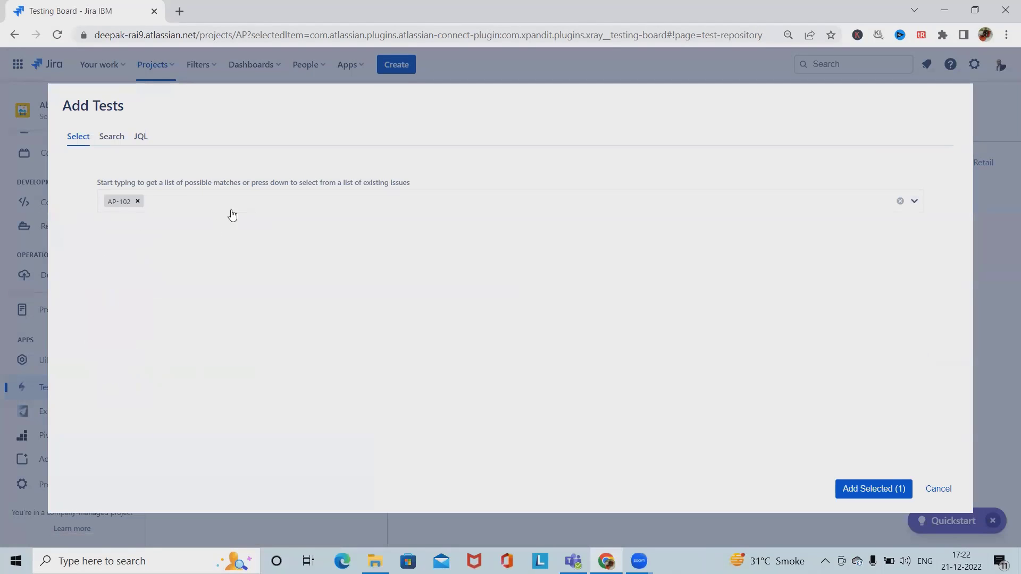
pyautogui.press('Down')
pyautogui.press('Return')
pyautogui.click(874, 490)
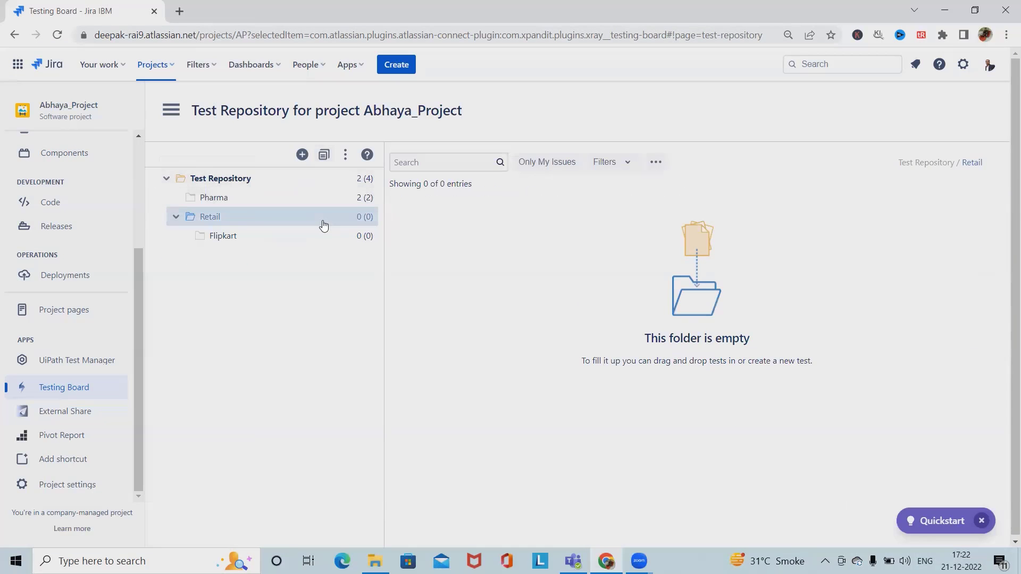
# Step: Create a test in Retail with summary 'Test Demo 4' and resolution Enviroment
pyautogui.rightClick(283, 218)
pyautogui.click(194, 224)
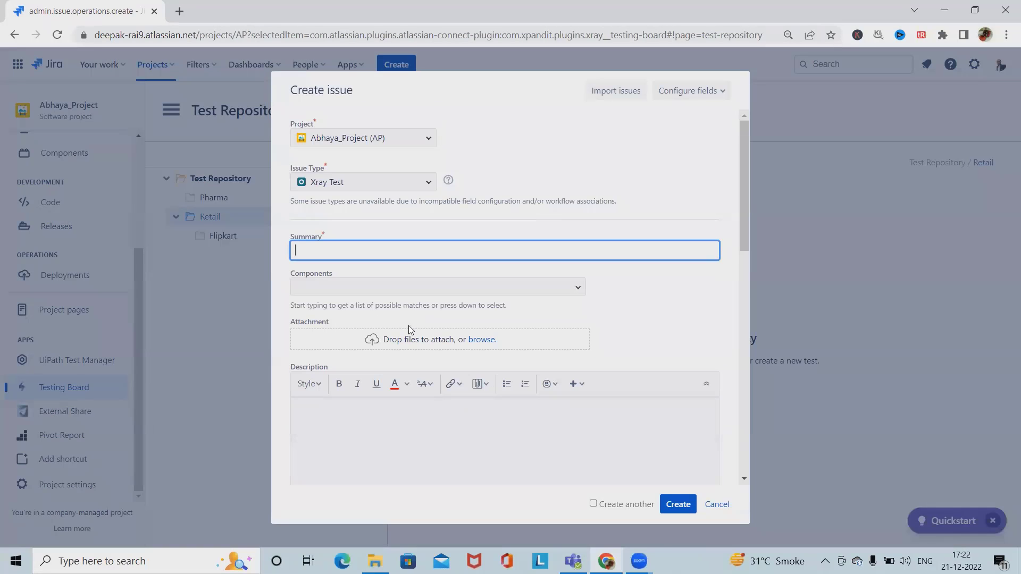
pyautogui.write('test')
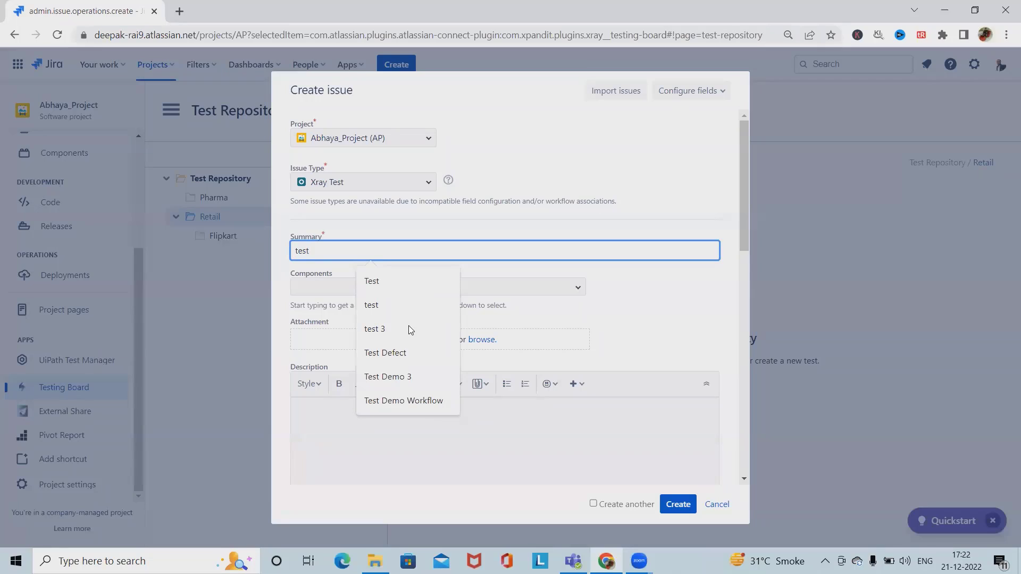
pyautogui.click(408, 378)
pyautogui.press('BackSpace')
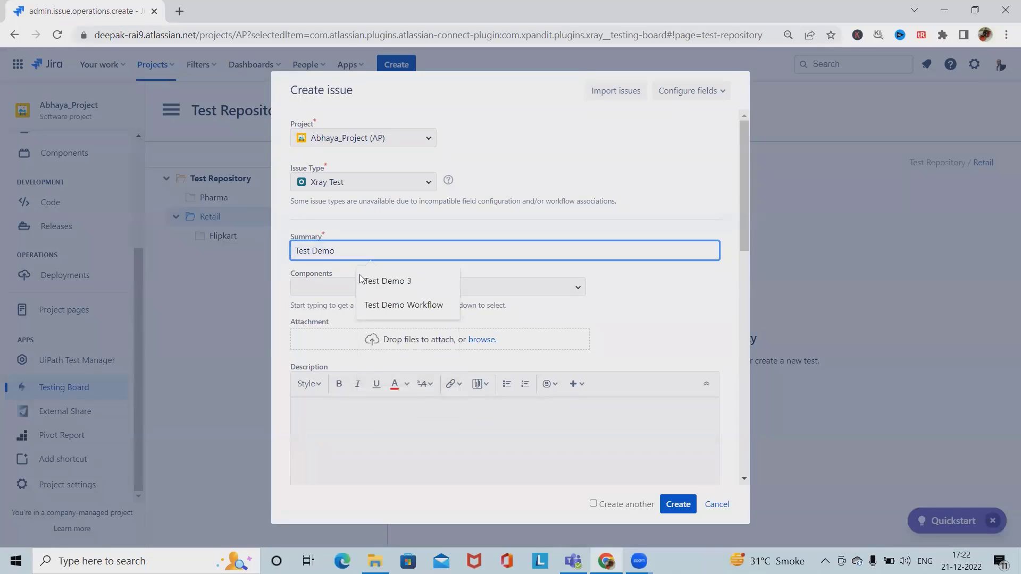
pyautogui.write('4')
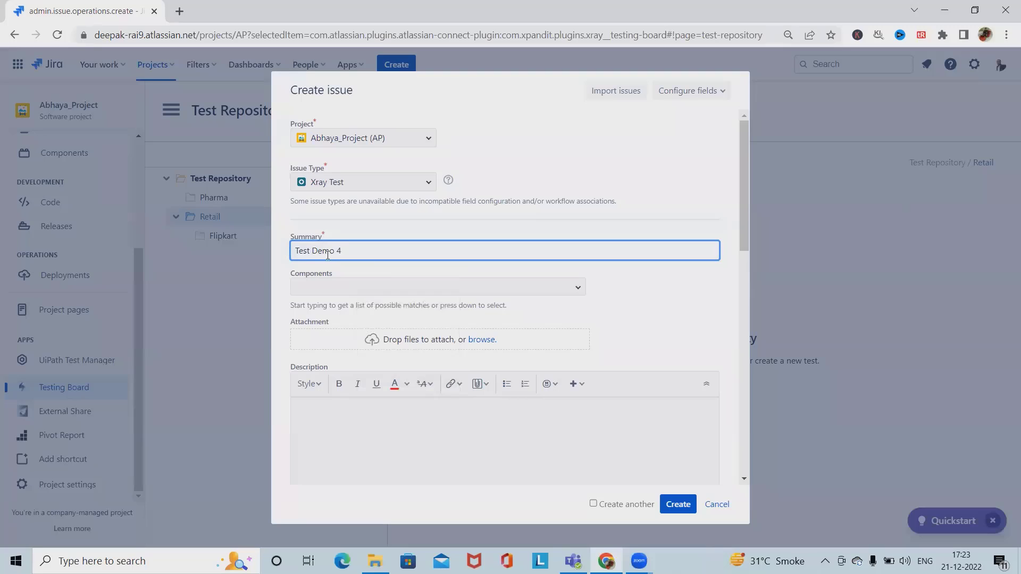
pyautogui.click(677, 503)
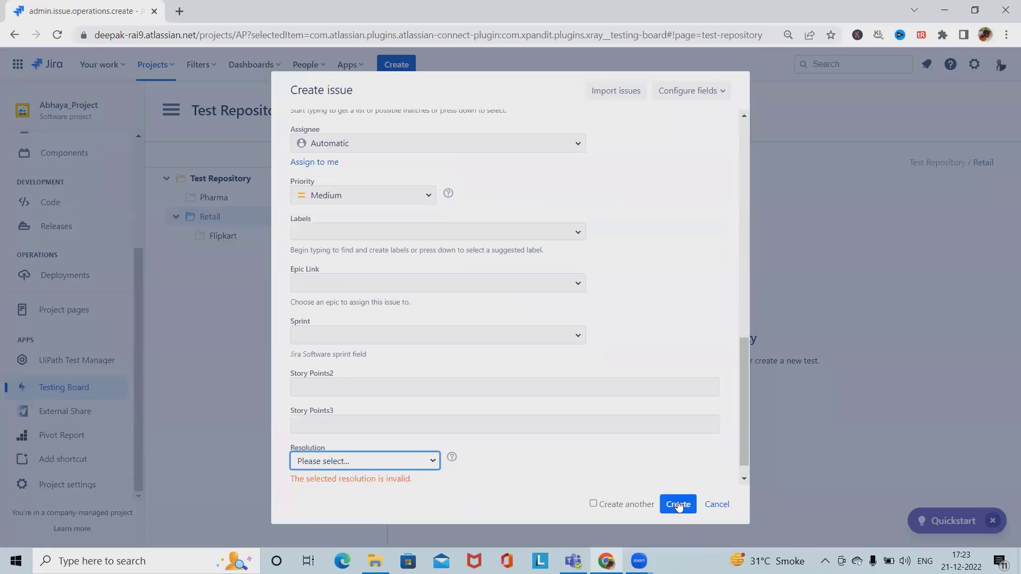
pyautogui.click(439, 461)
pyautogui.click(340, 422)
pyautogui.click(676, 504)
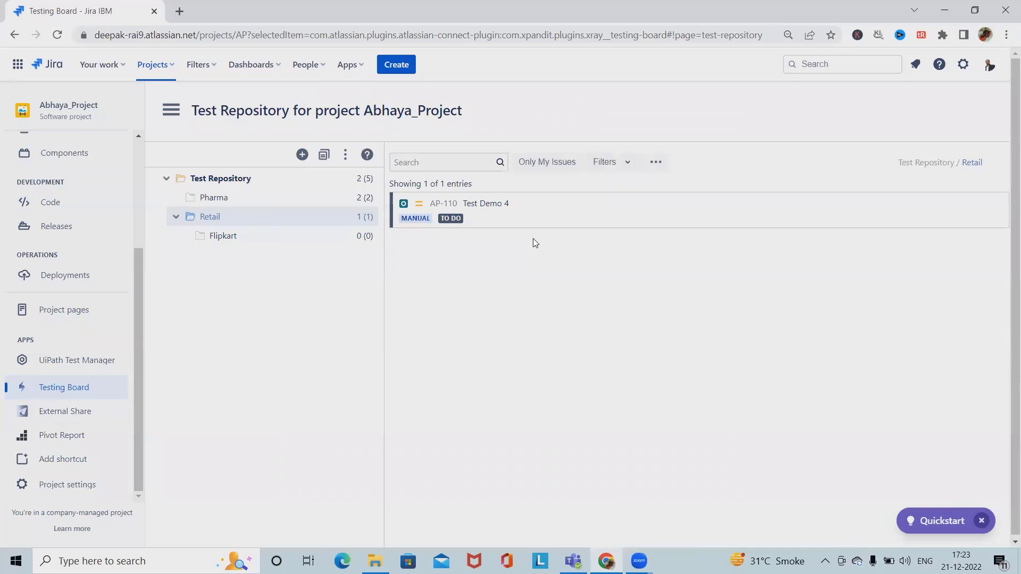
# Step: Bring up the Retail folder's actions menu, then dismiss it
pyautogui.rightClick(315, 219)
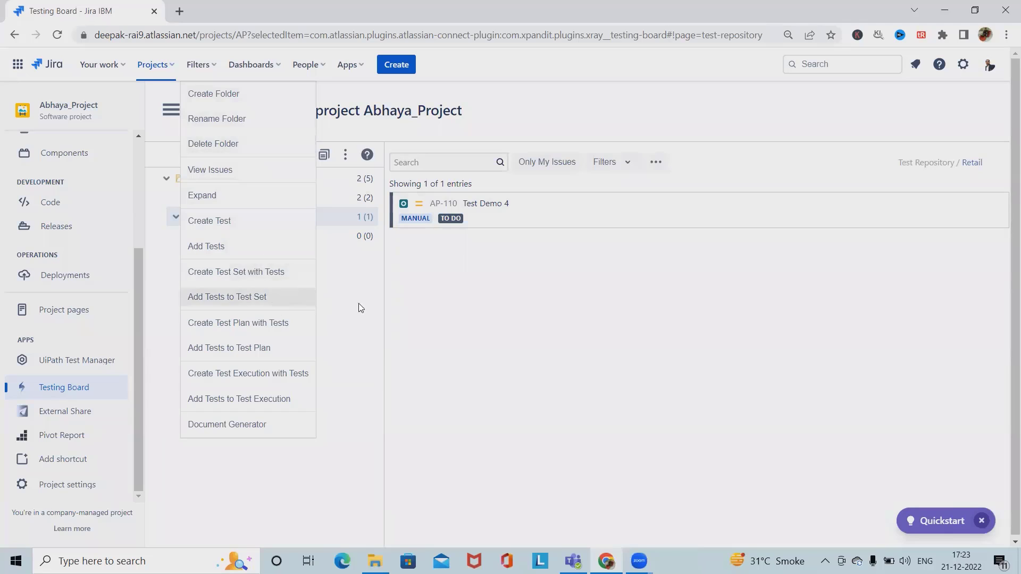
pyautogui.click(343, 293)
# Step: Delete the empty Flipkart folder under Retail and confirm the deletion
pyautogui.rightClick(236, 235)
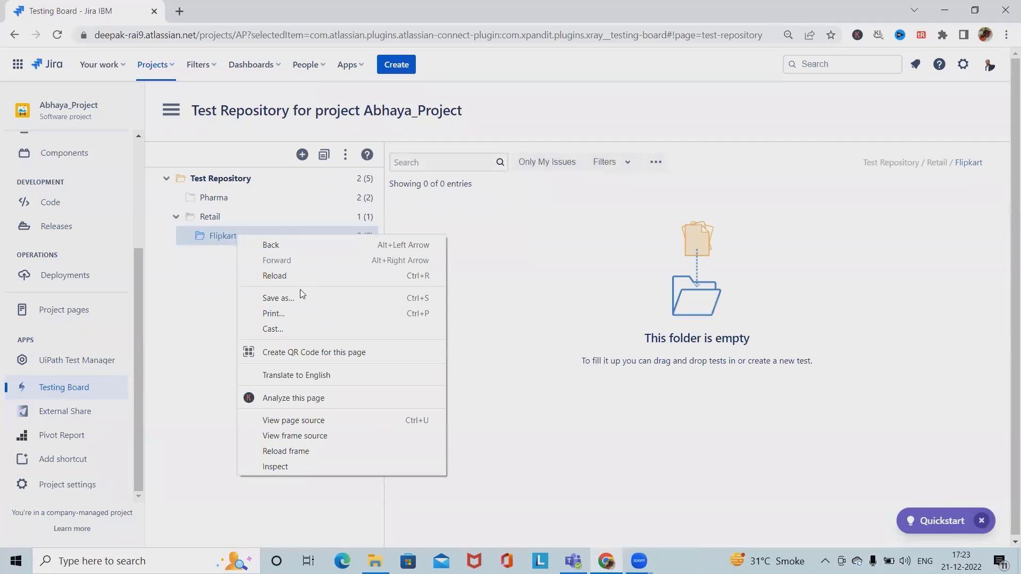
pyautogui.click(184, 259)
pyautogui.rightClick(212, 240)
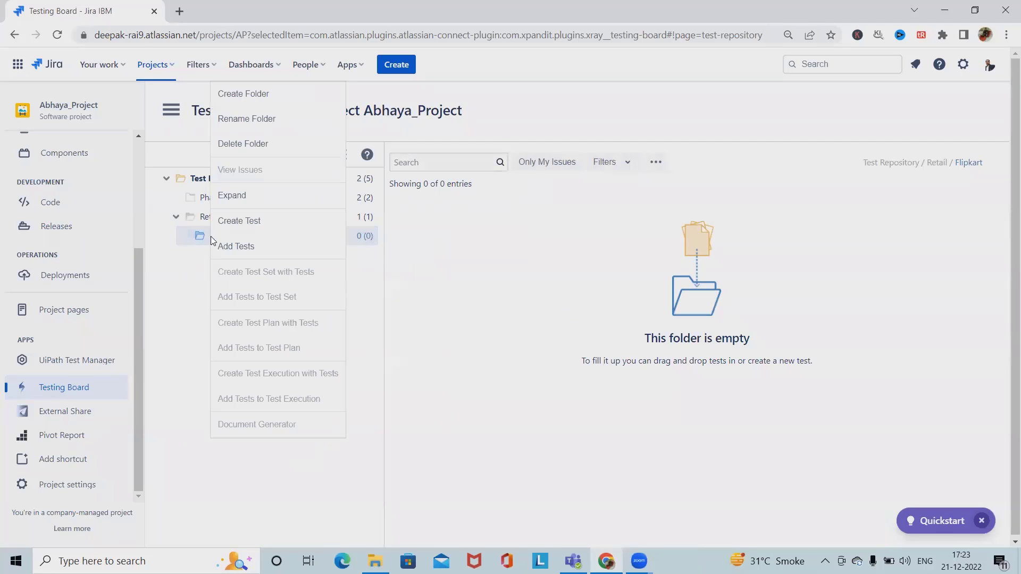
pyautogui.click(244, 143)
pyautogui.click(671, 217)
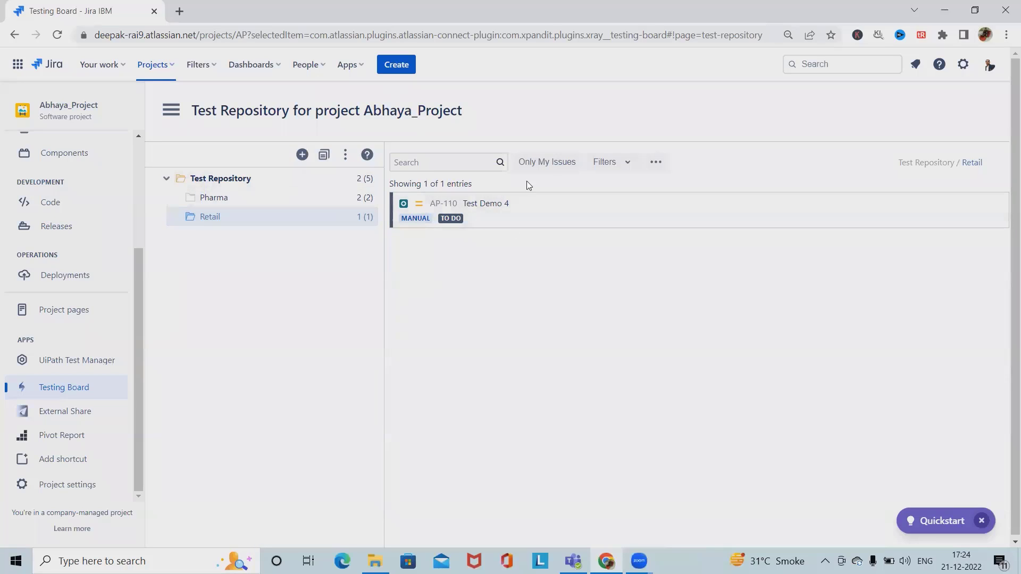
# Step: Try the Filters panel and Only My Issues toggle, leaving all tests visible, then open display options
pyautogui.click(623, 166)
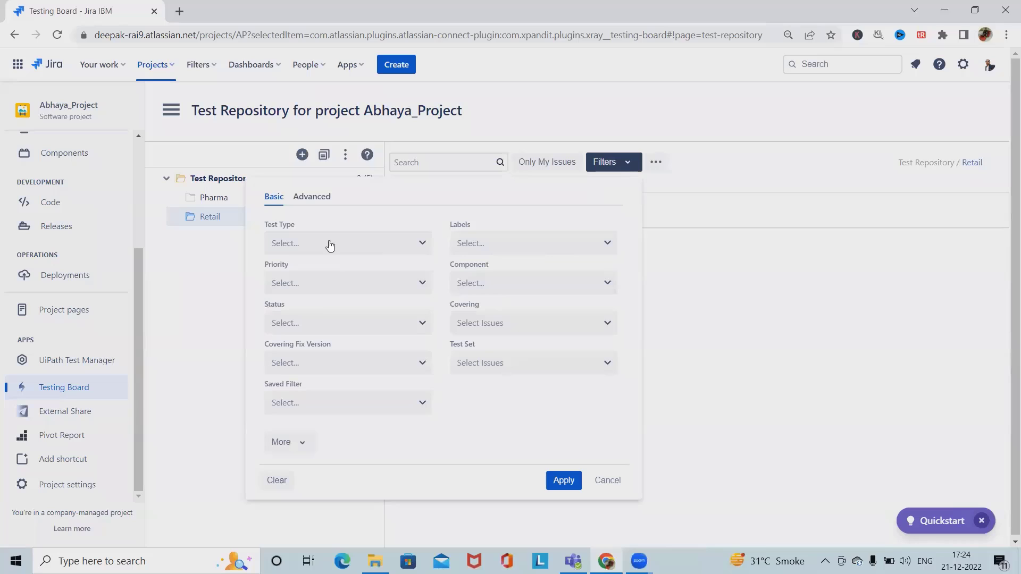
pyautogui.click(614, 479)
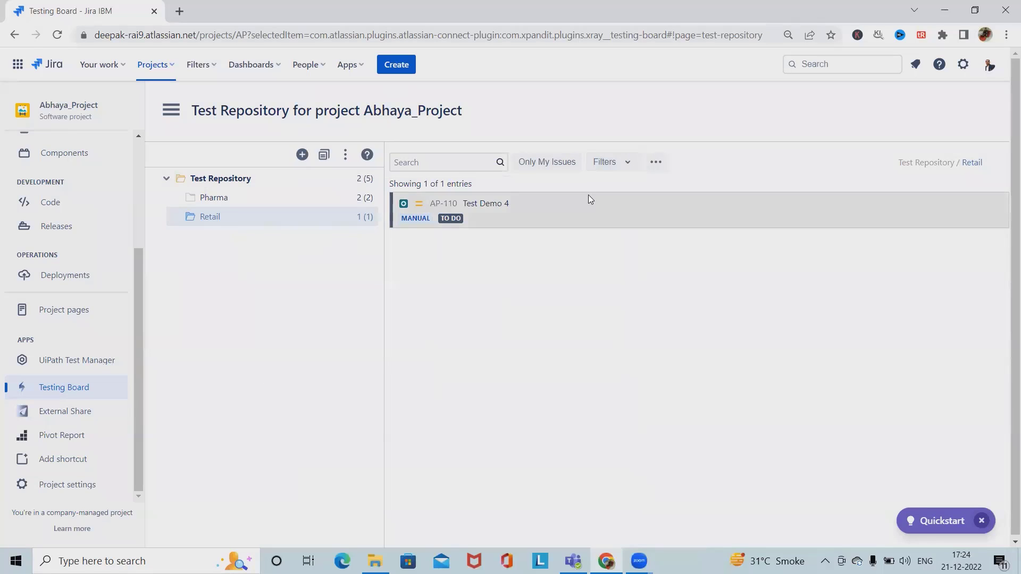
pyautogui.click(558, 163)
pyautogui.click(563, 165)
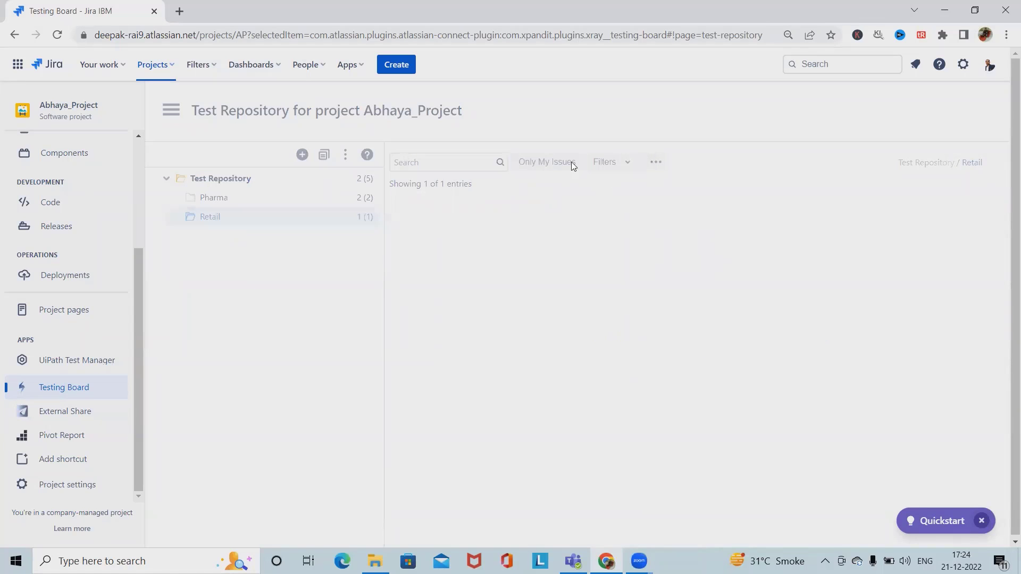
pyautogui.click(657, 164)
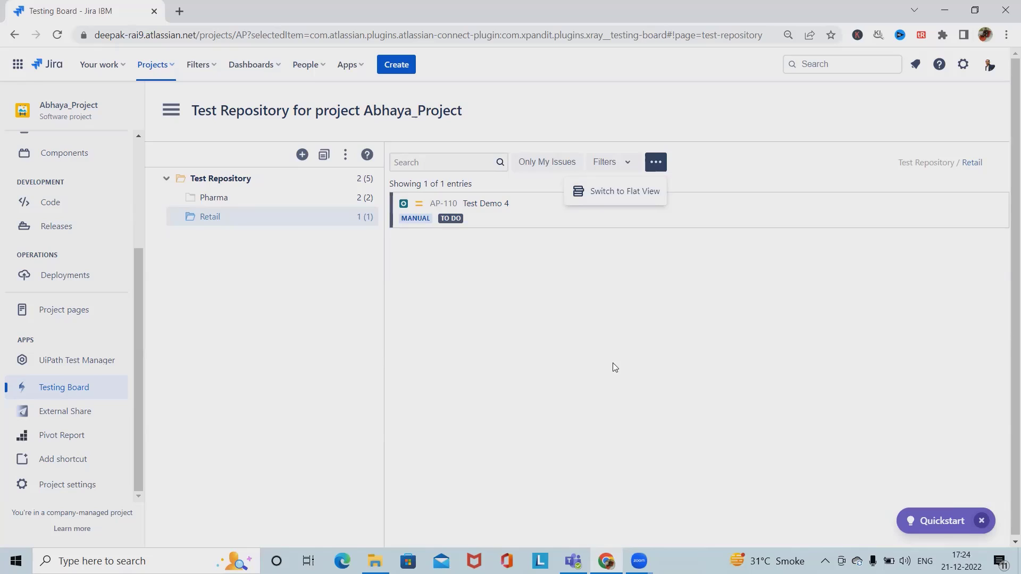
# Step: Switch the test list to flat view, then back to folders view
pyautogui.click(624, 192)
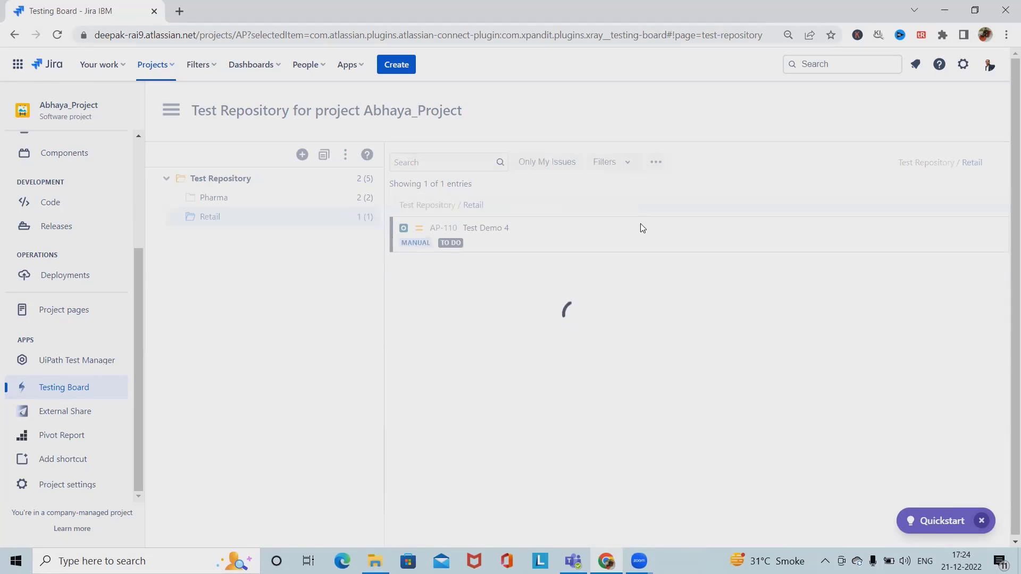
pyautogui.click(656, 162)
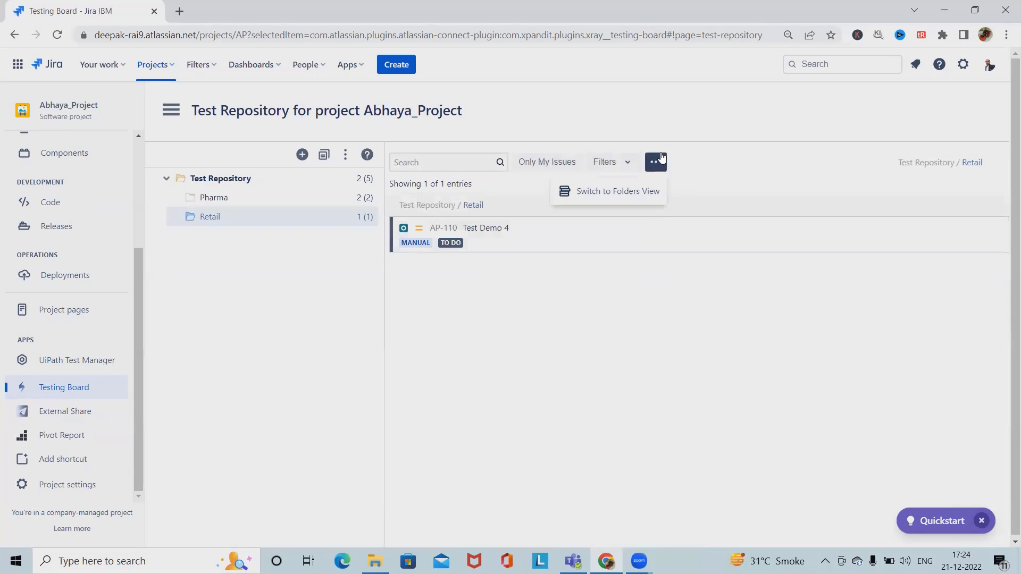
pyautogui.click(592, 196)
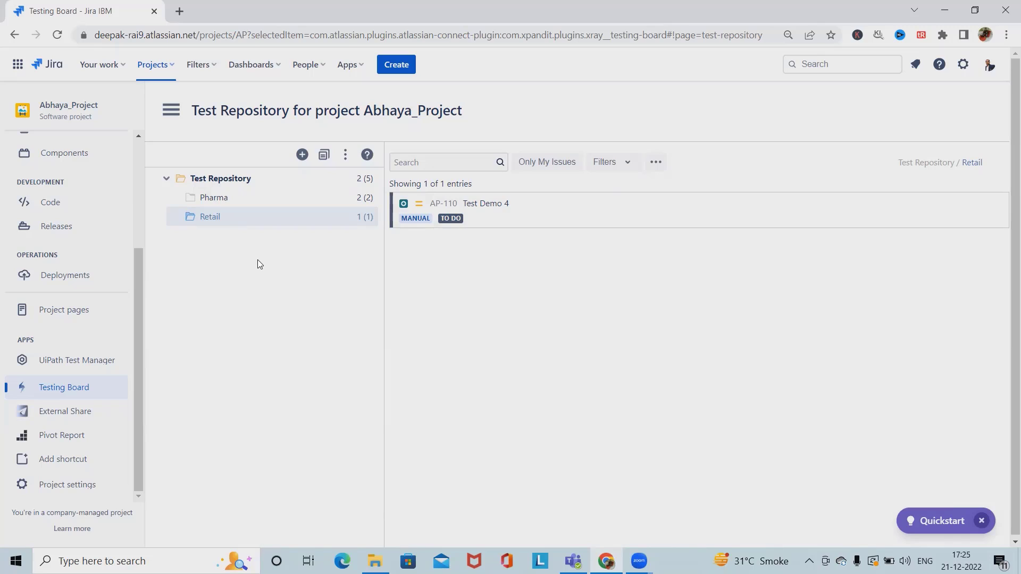
pyautogui.click(167, 182)
pyautogui.click(166, 179)
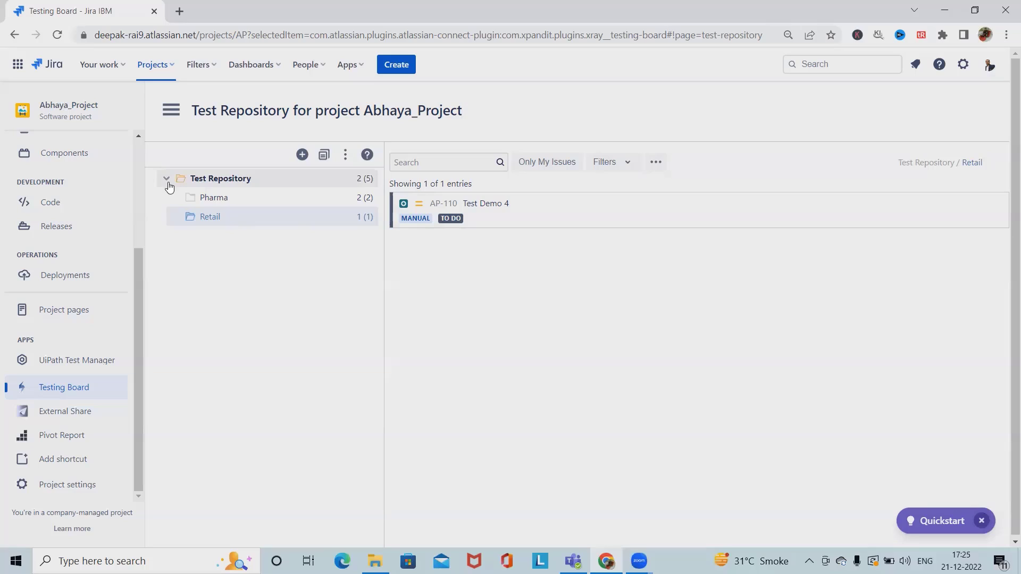
pyautogui.click(168, 186)
pyautogui.click(168, 185)
pyautogui.click(325, 157)
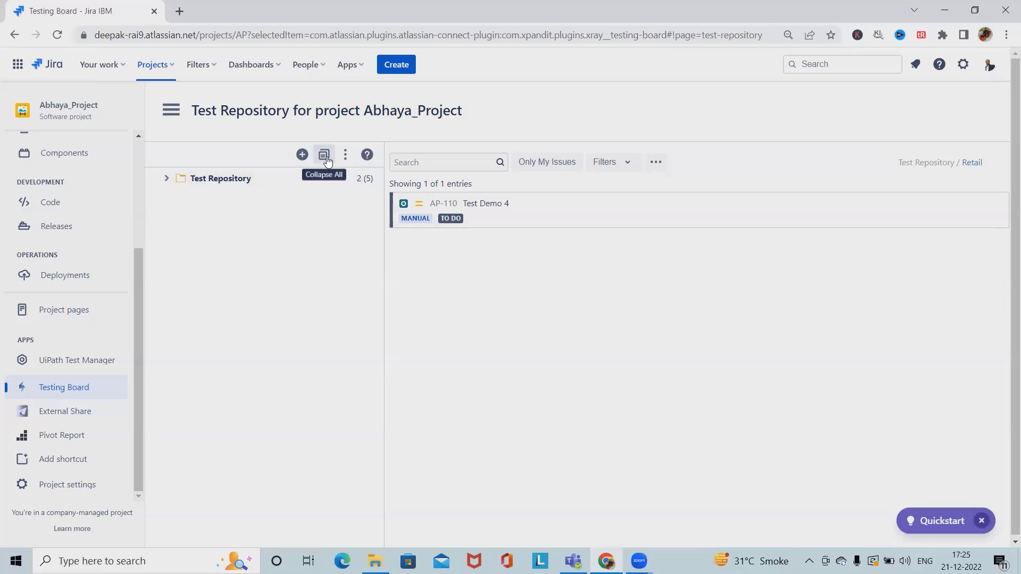
pyautogui.click(166, 179)
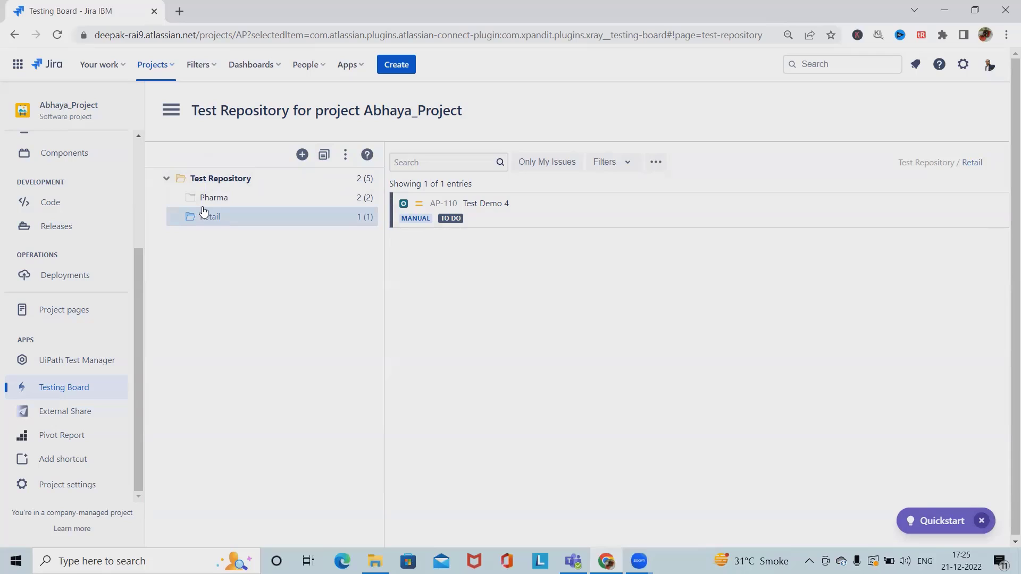
pyautogui.click(345, 154)
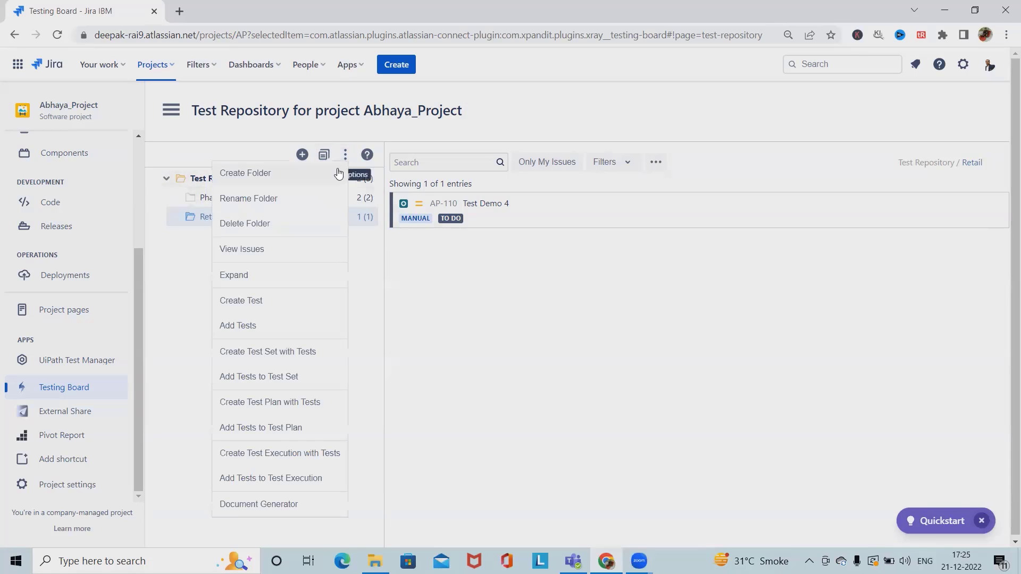
pyautogui.click(362, 265)
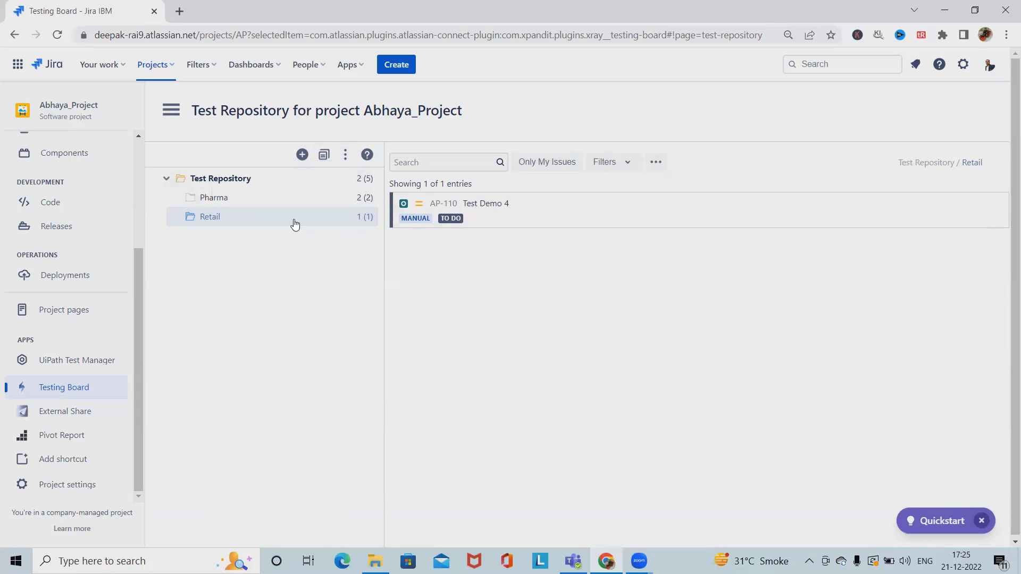
pyautogui.rightClick(231, 219)
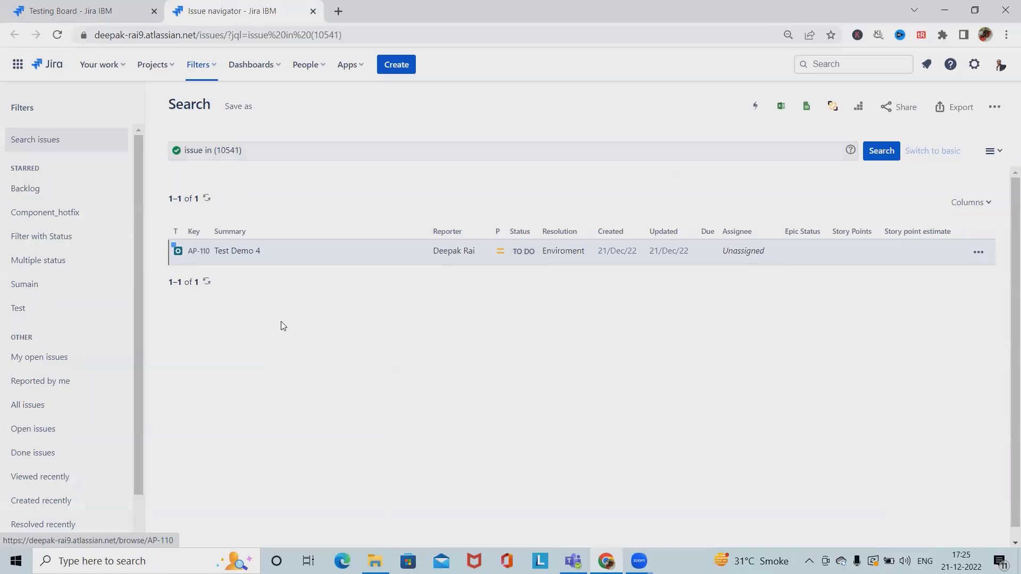
pyautogui.click(313, 12)
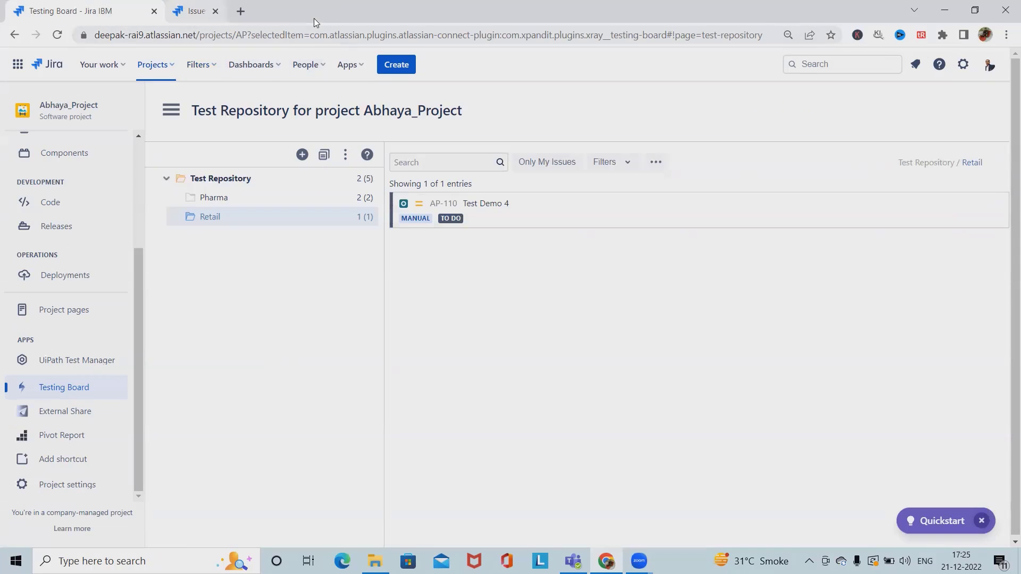
pyautogui.rightClick(273, 220)
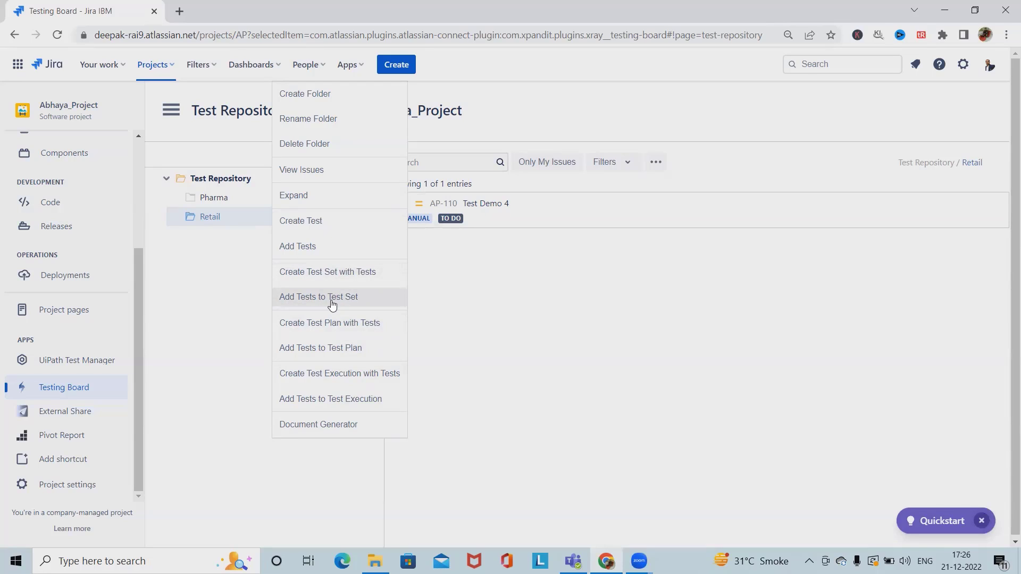
pyautogui.moveTo(203, 202); pyautogui.dragTo(235, 254)
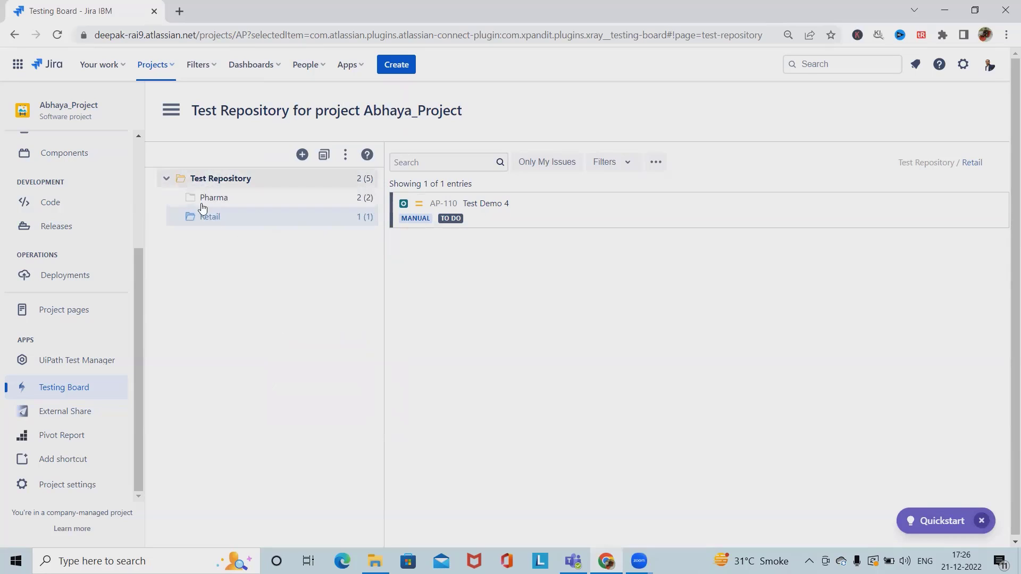
# Step: Add Retail's tests to test plan AP-105 R1.0, copying the folder structure
pyautogui.rightClick(234, 217)
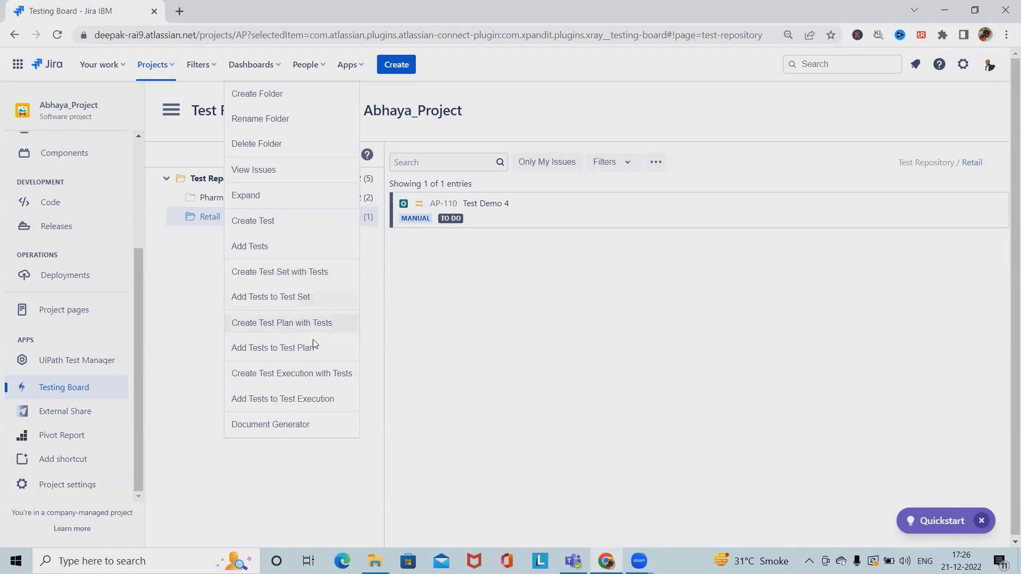
pyautogui.click(281, 357)
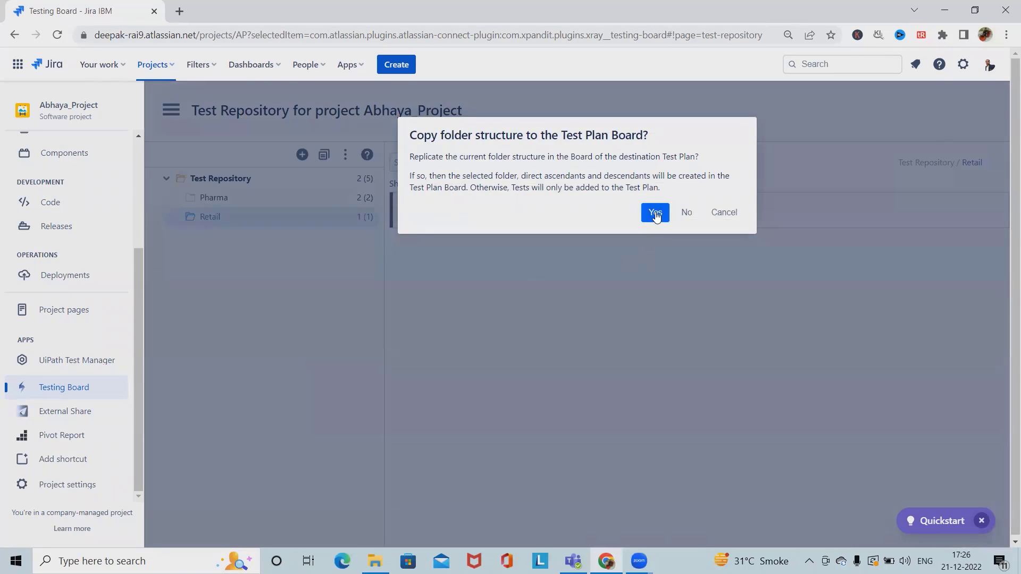
pyautogui.click(656, 213)
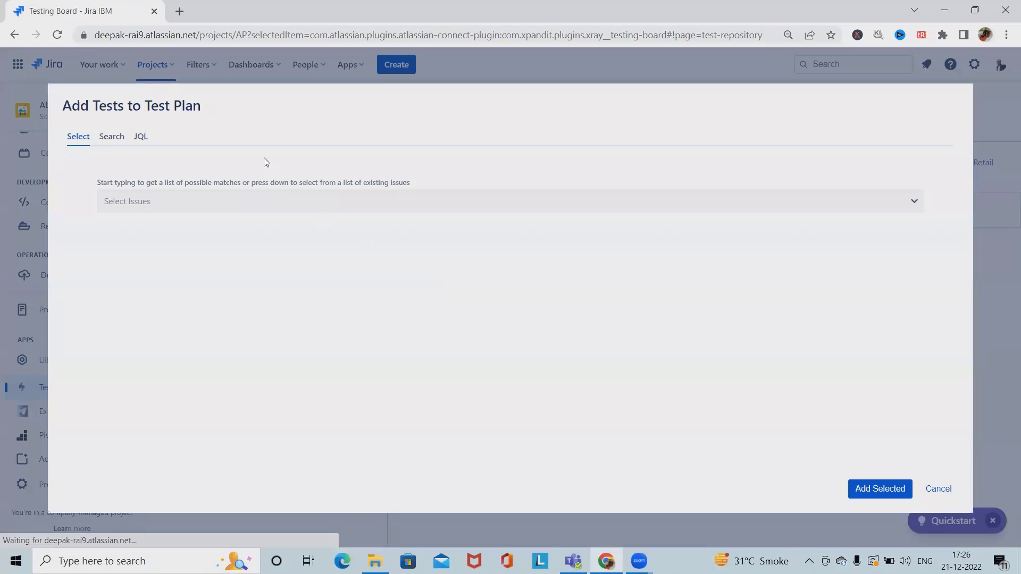
pyautogui.click(190, 205)
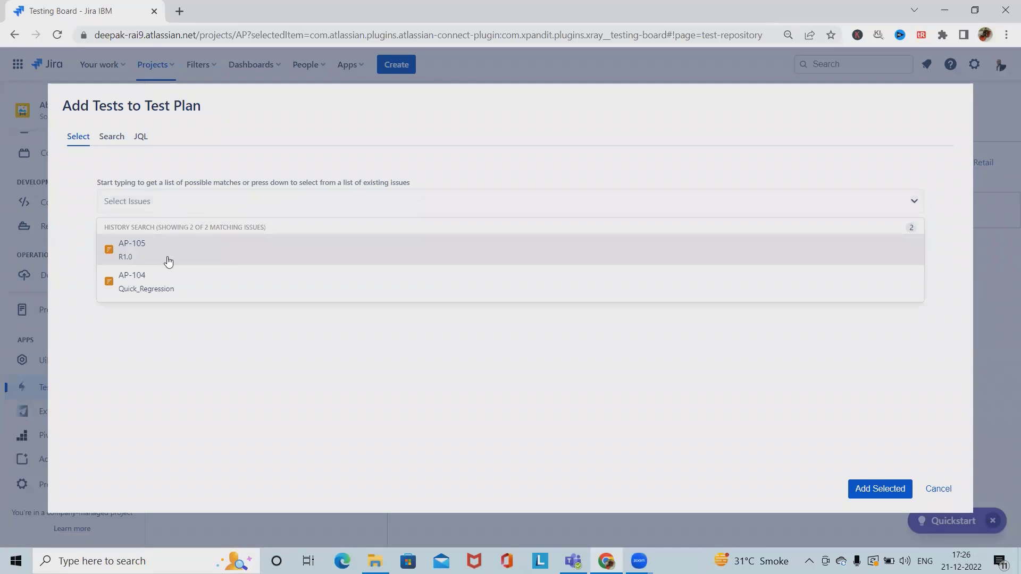
pyautogui.click(168, 260)
pyautogui.click(880, 493)
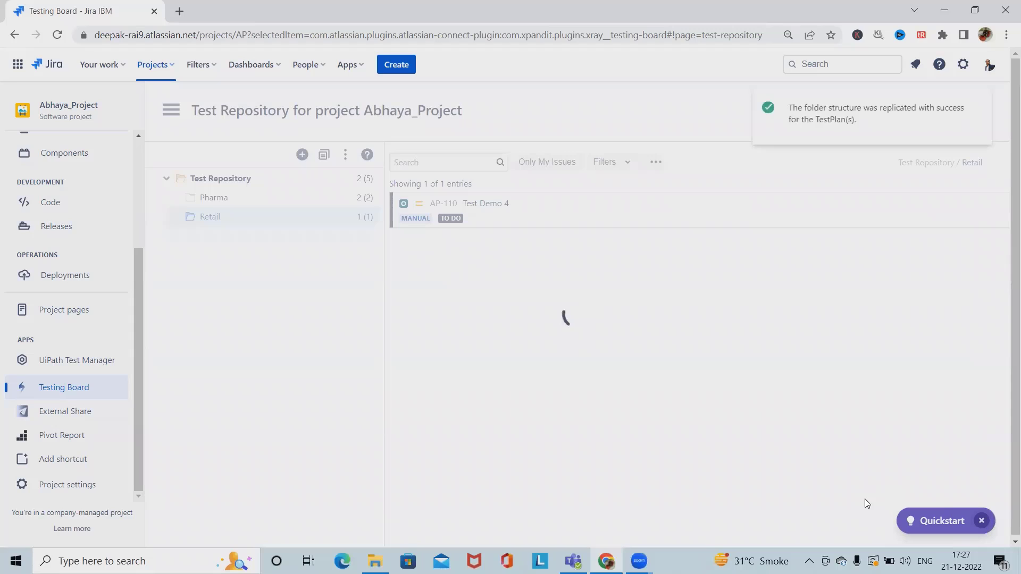
# Step: Open test plan AP-105 R1.0 from the Test Plans list to check its board
pyautogui.click(201, 65)
pyautogui.click(170, 110)
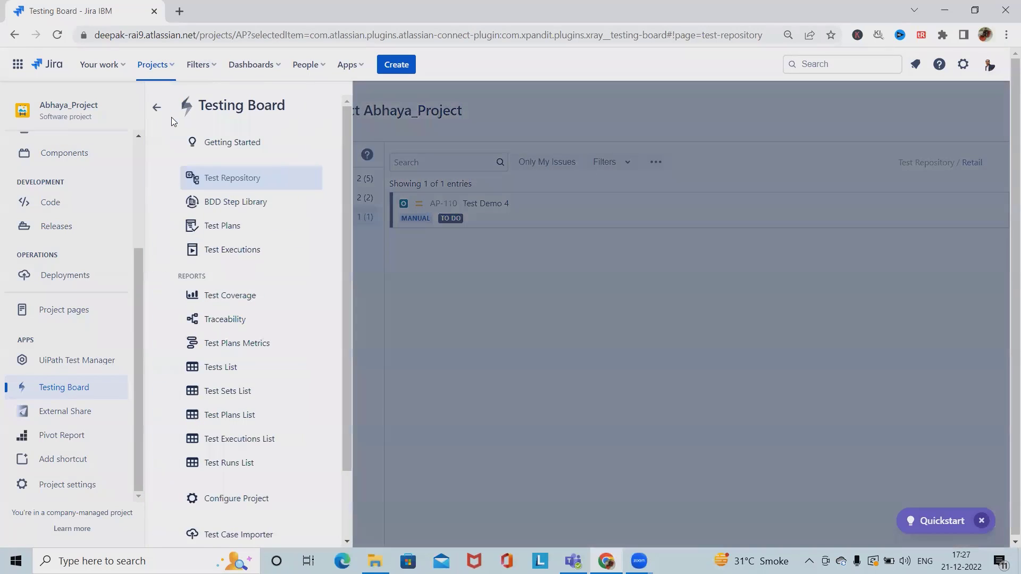
pyautogui.click(242, 230)
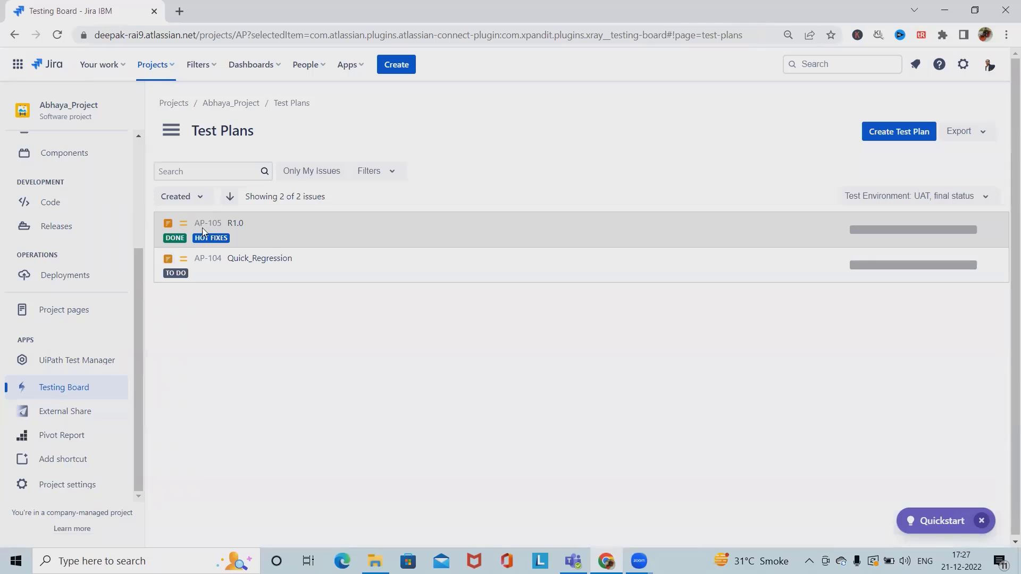
pyautogui.click(198, 223)
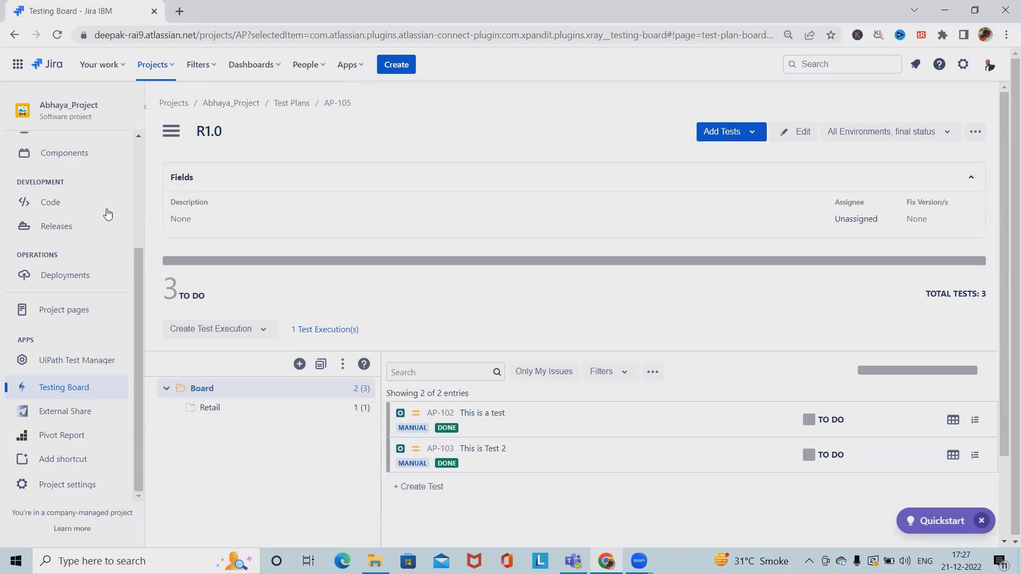
# Step: Return to the Test Repository and bring up the context menu for AP-109 test 3
pyautogui.click(170, 131)
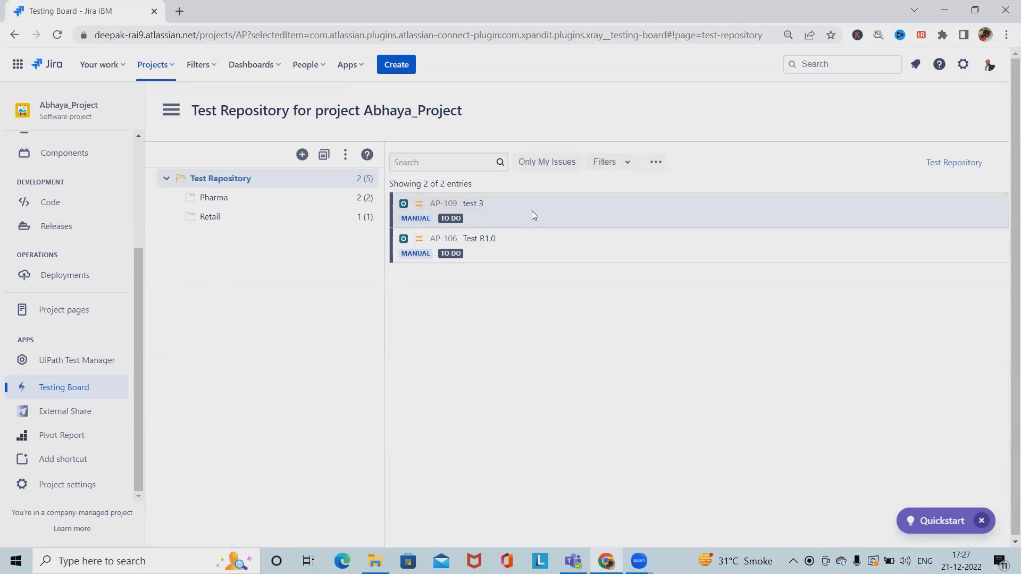
pyautogui.rightClick(534, 210)
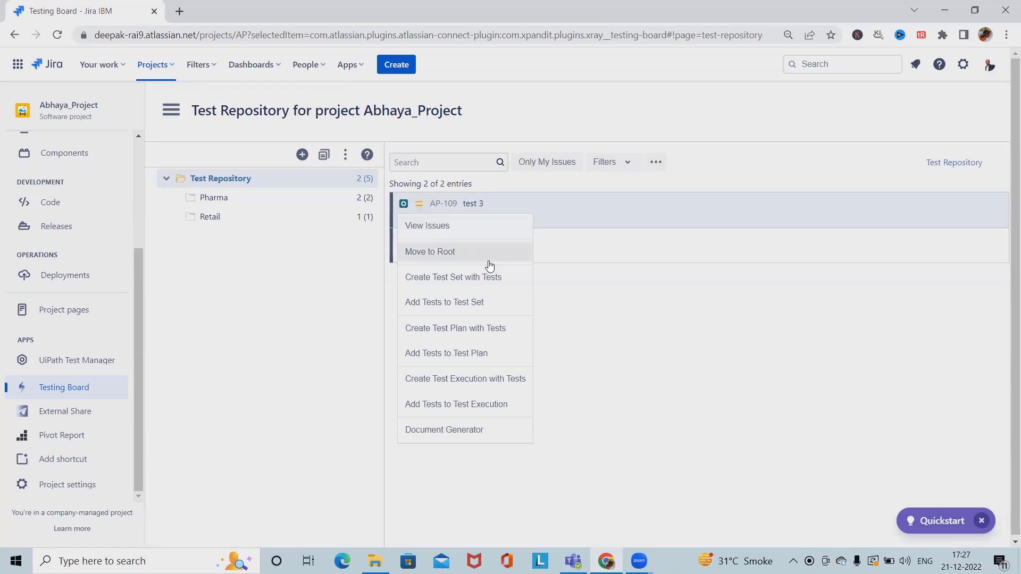